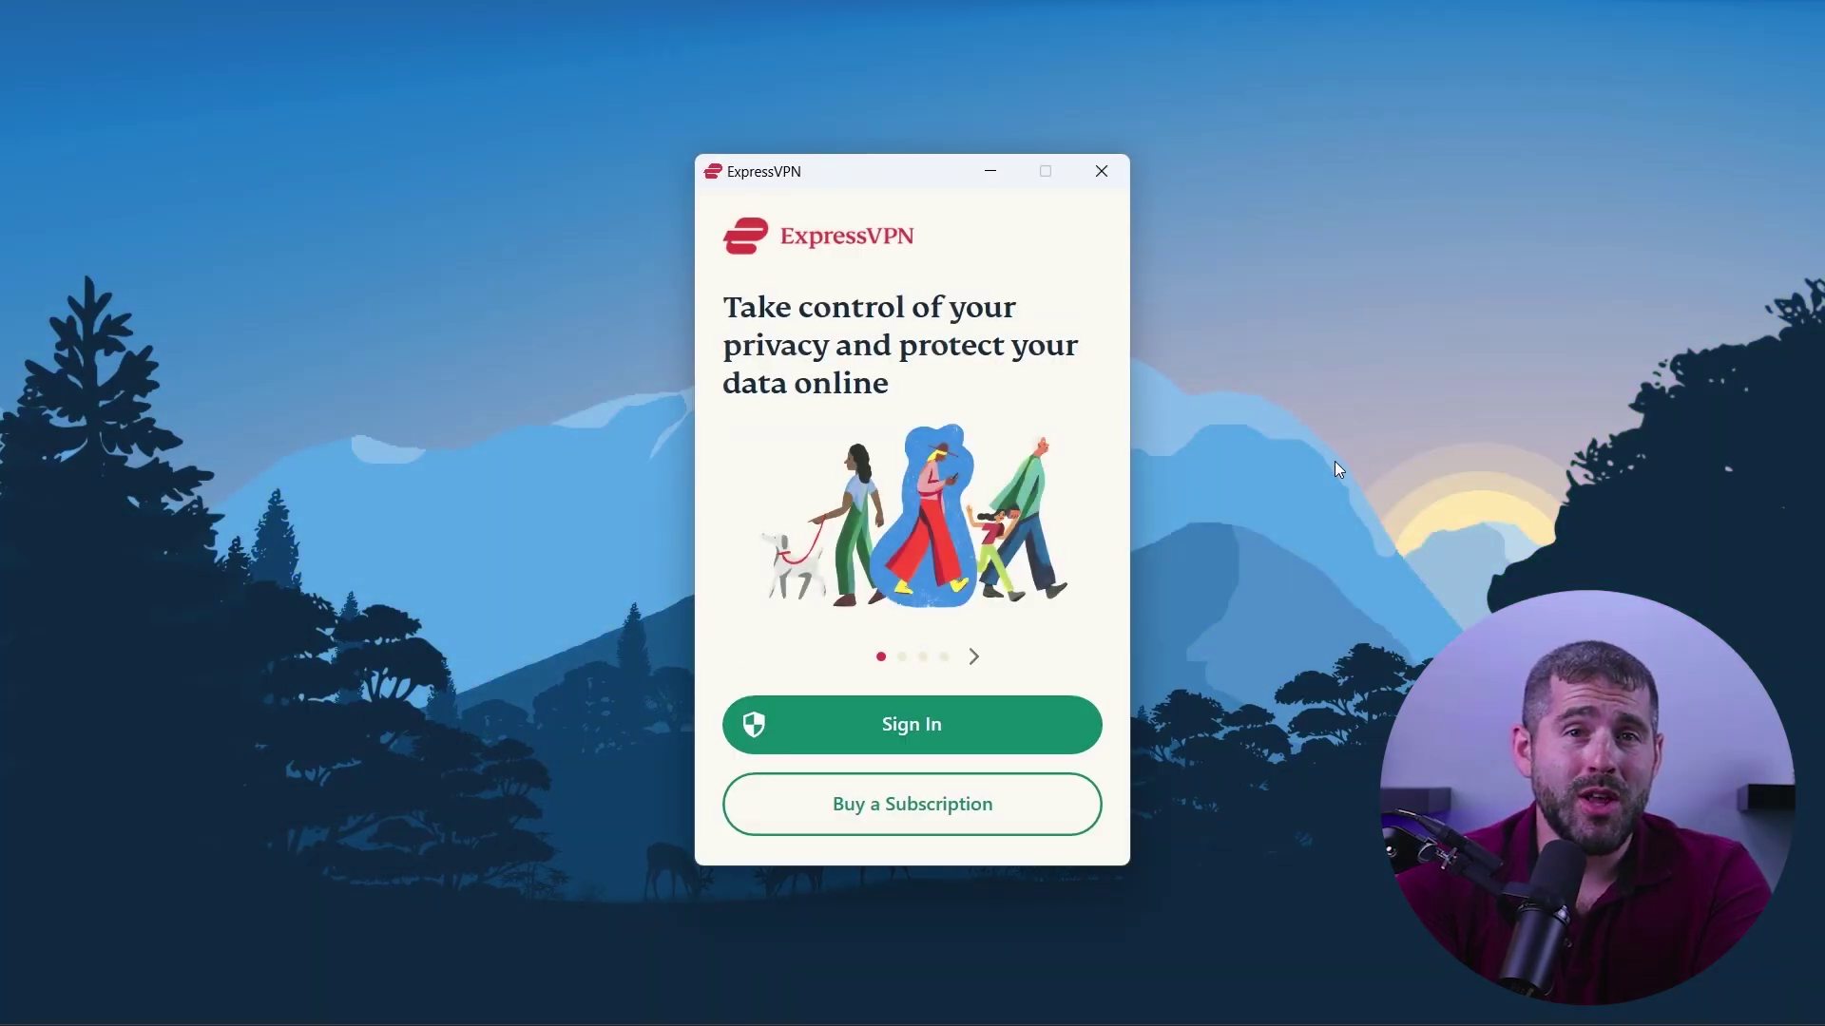
Activate ExpressVPN with the activation code, skip the startup prompt, and list VPN locations.
click(957, 729)
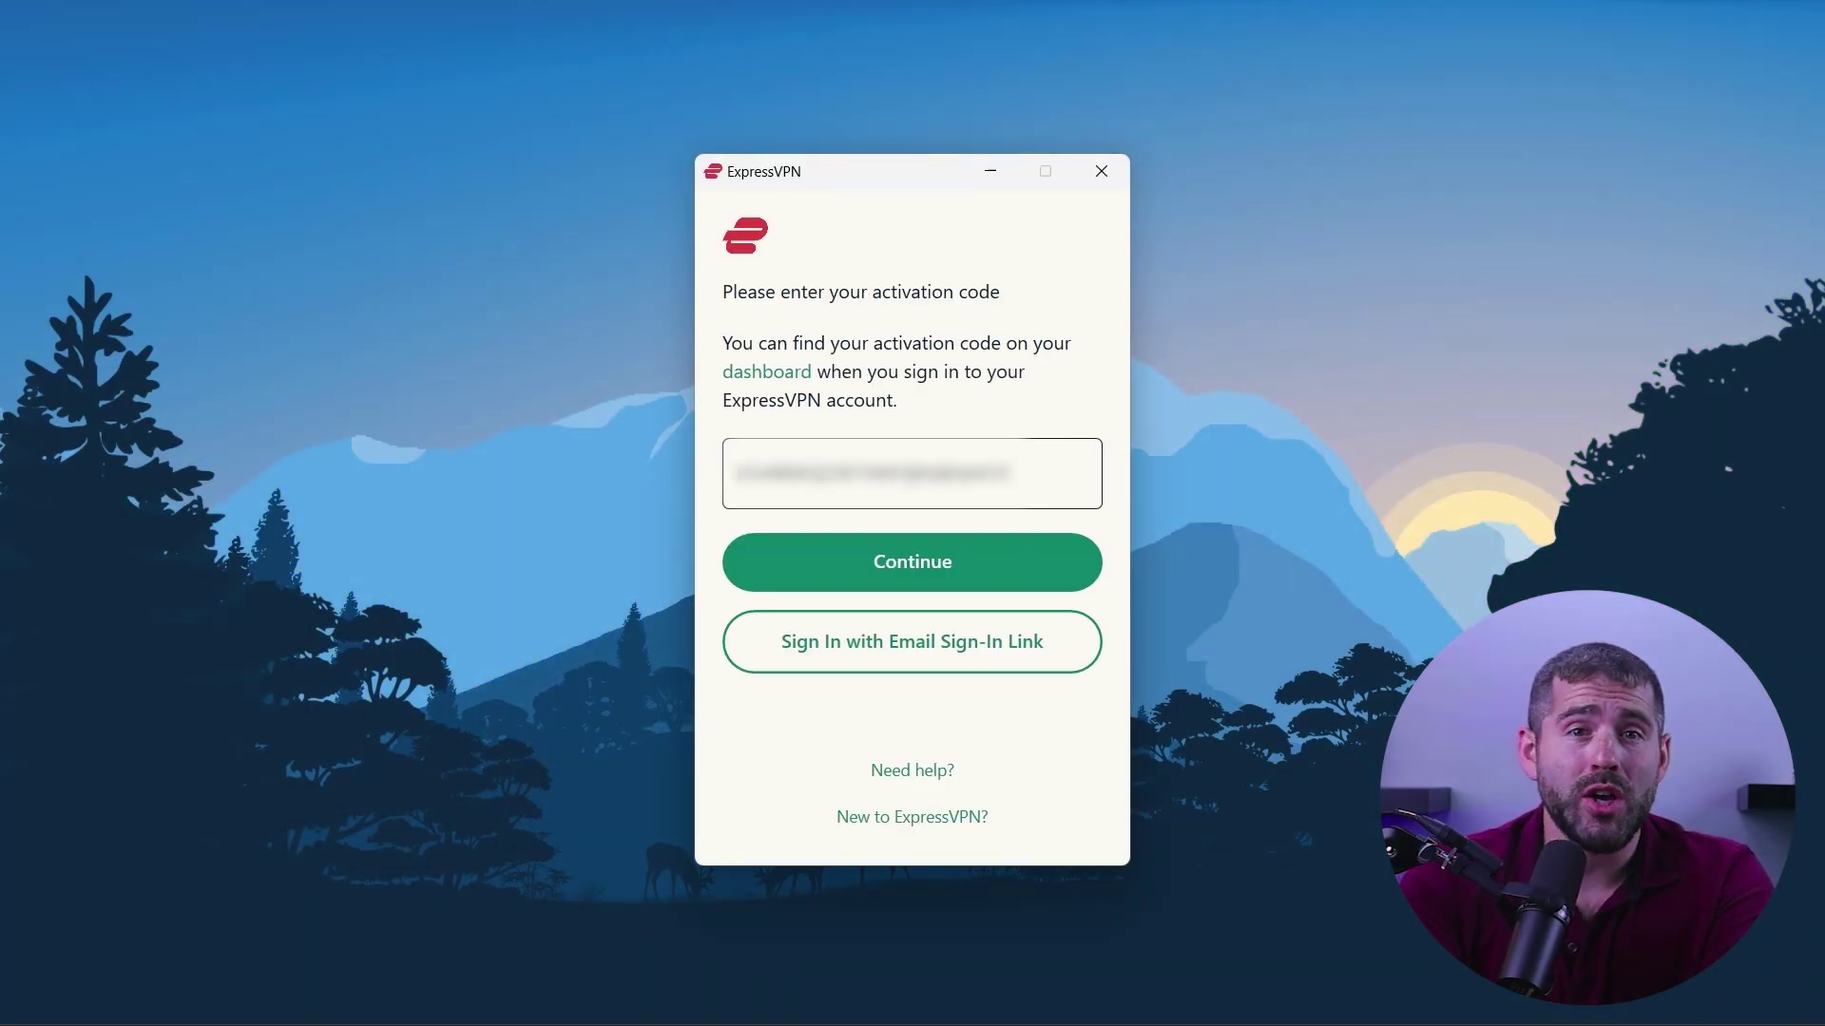
click(834, 562)
click(914, 807)
click(1077, 563)
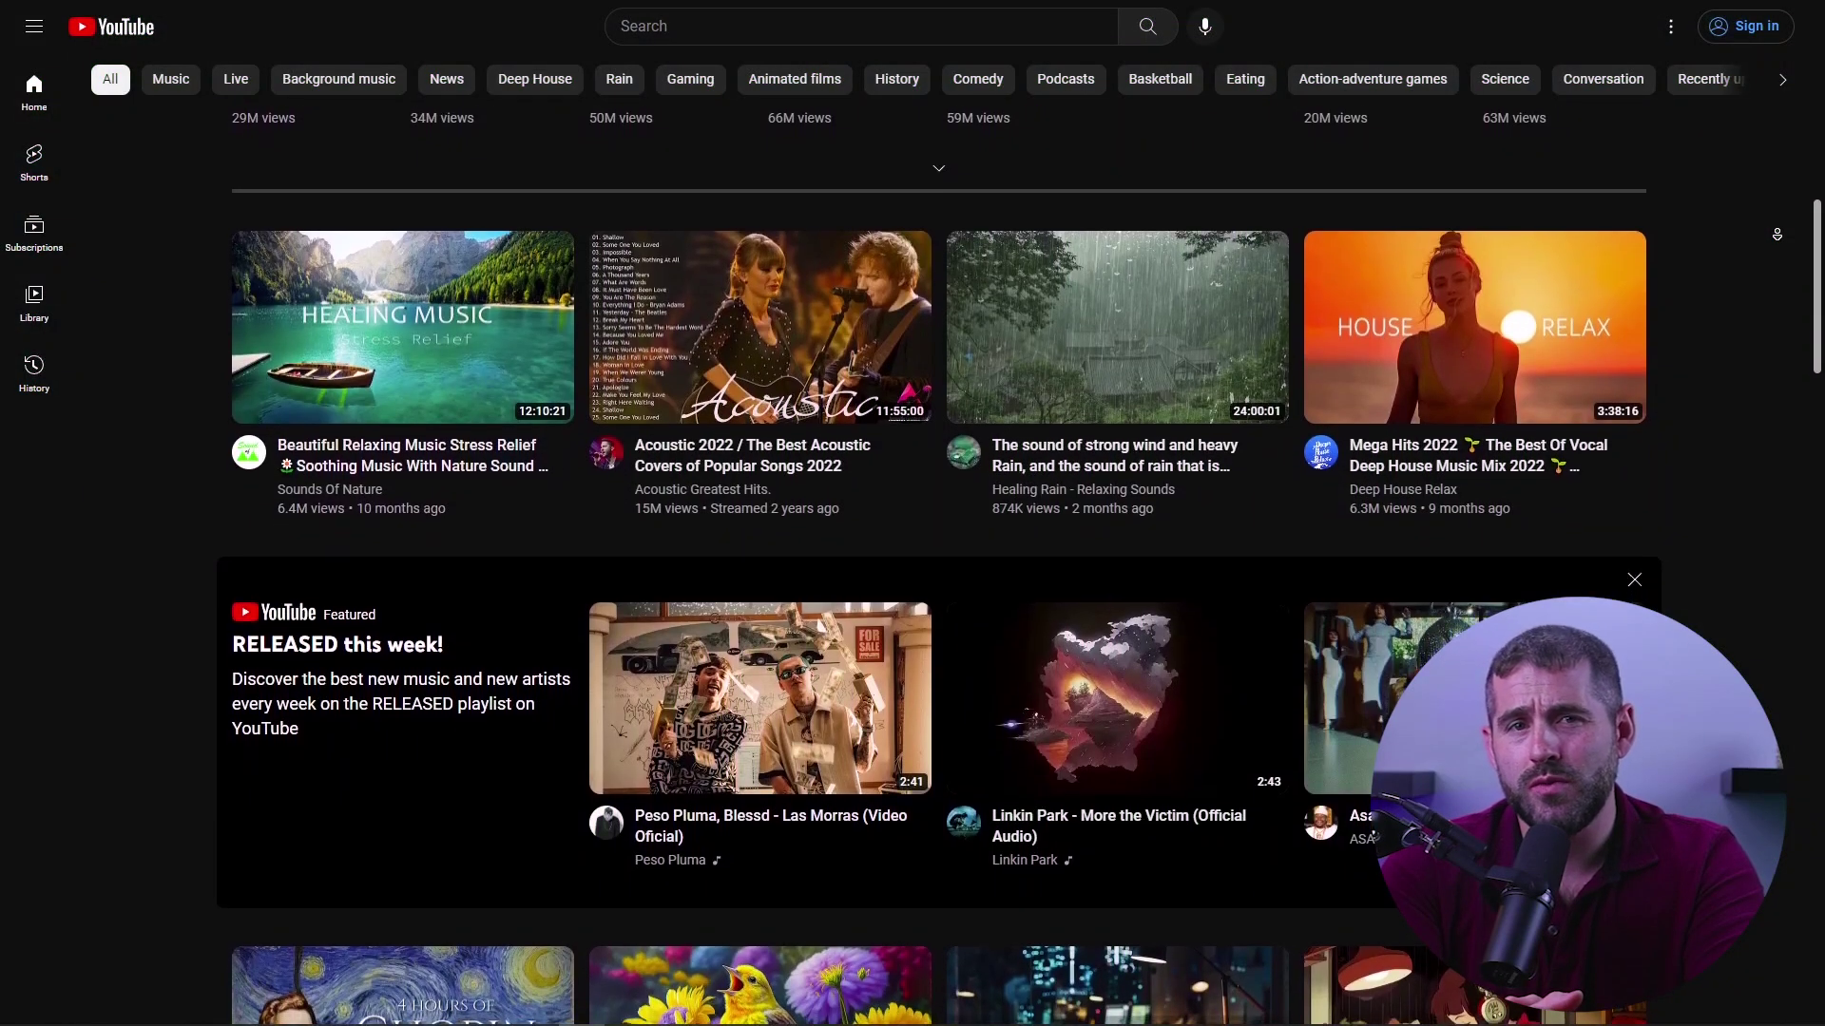
scroll(938, 570, down, 1)
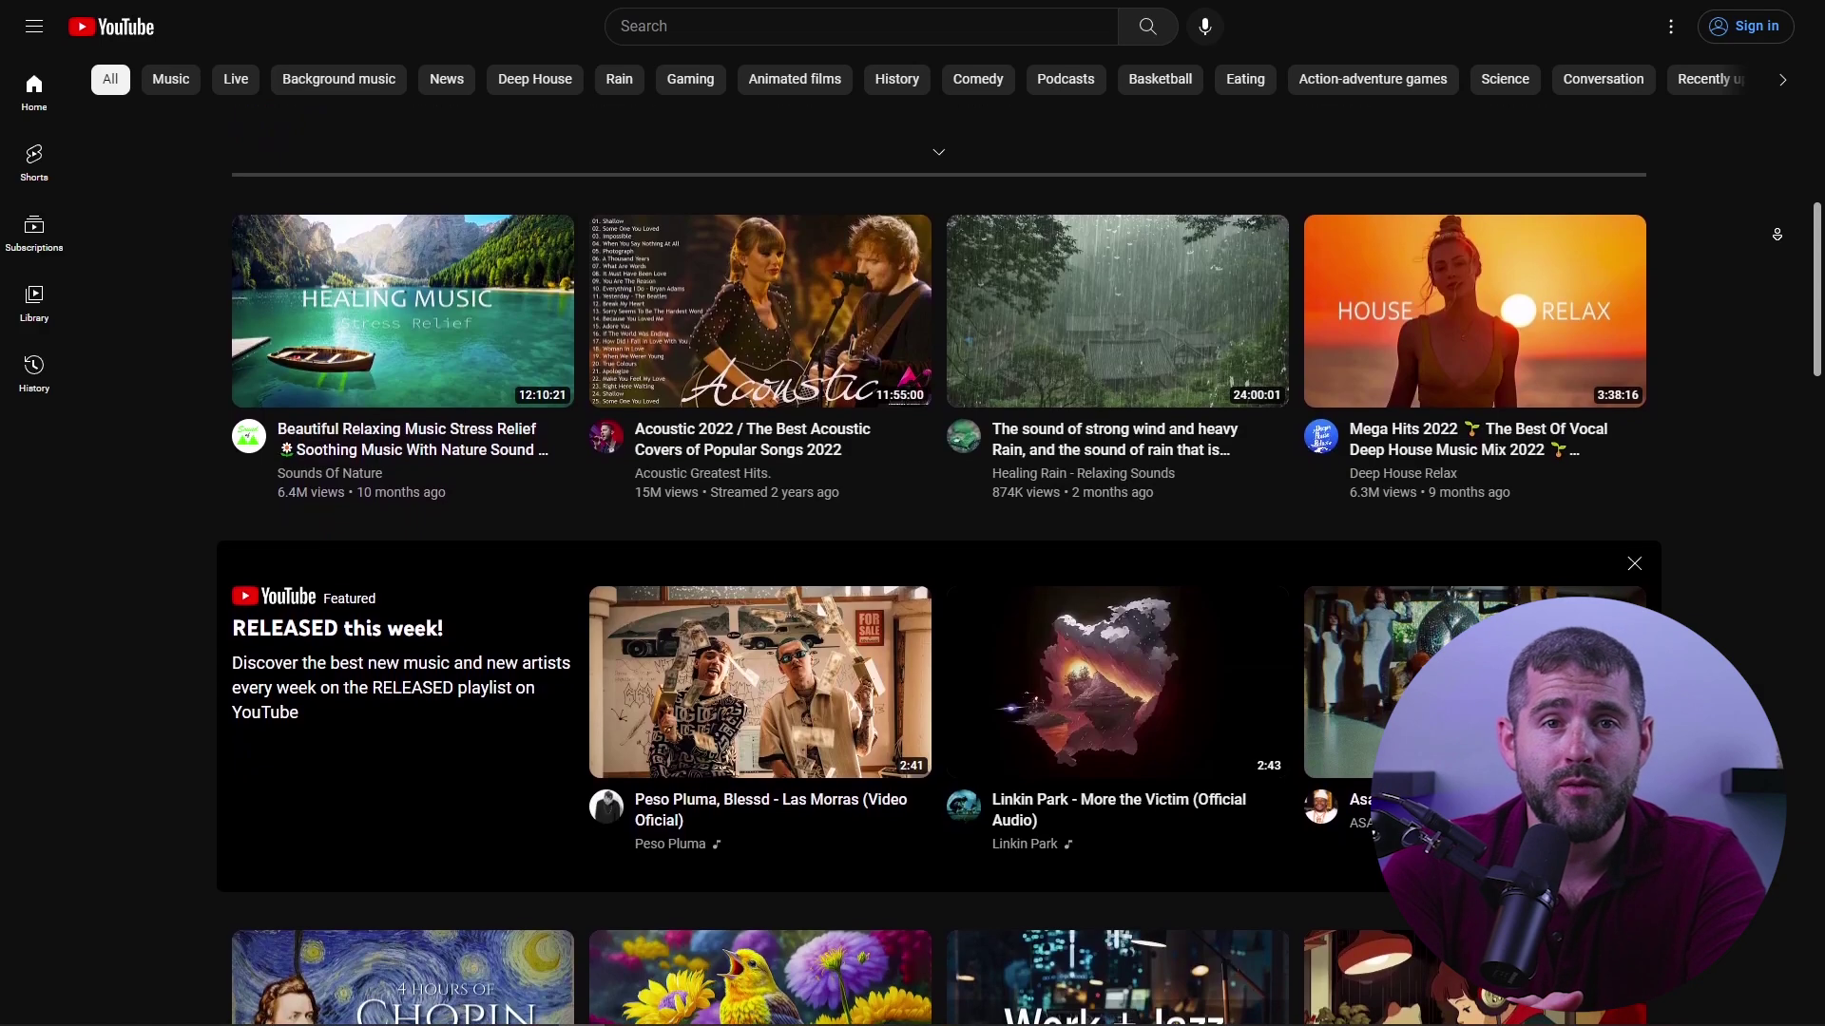
scroll(938, 571, down, 1)
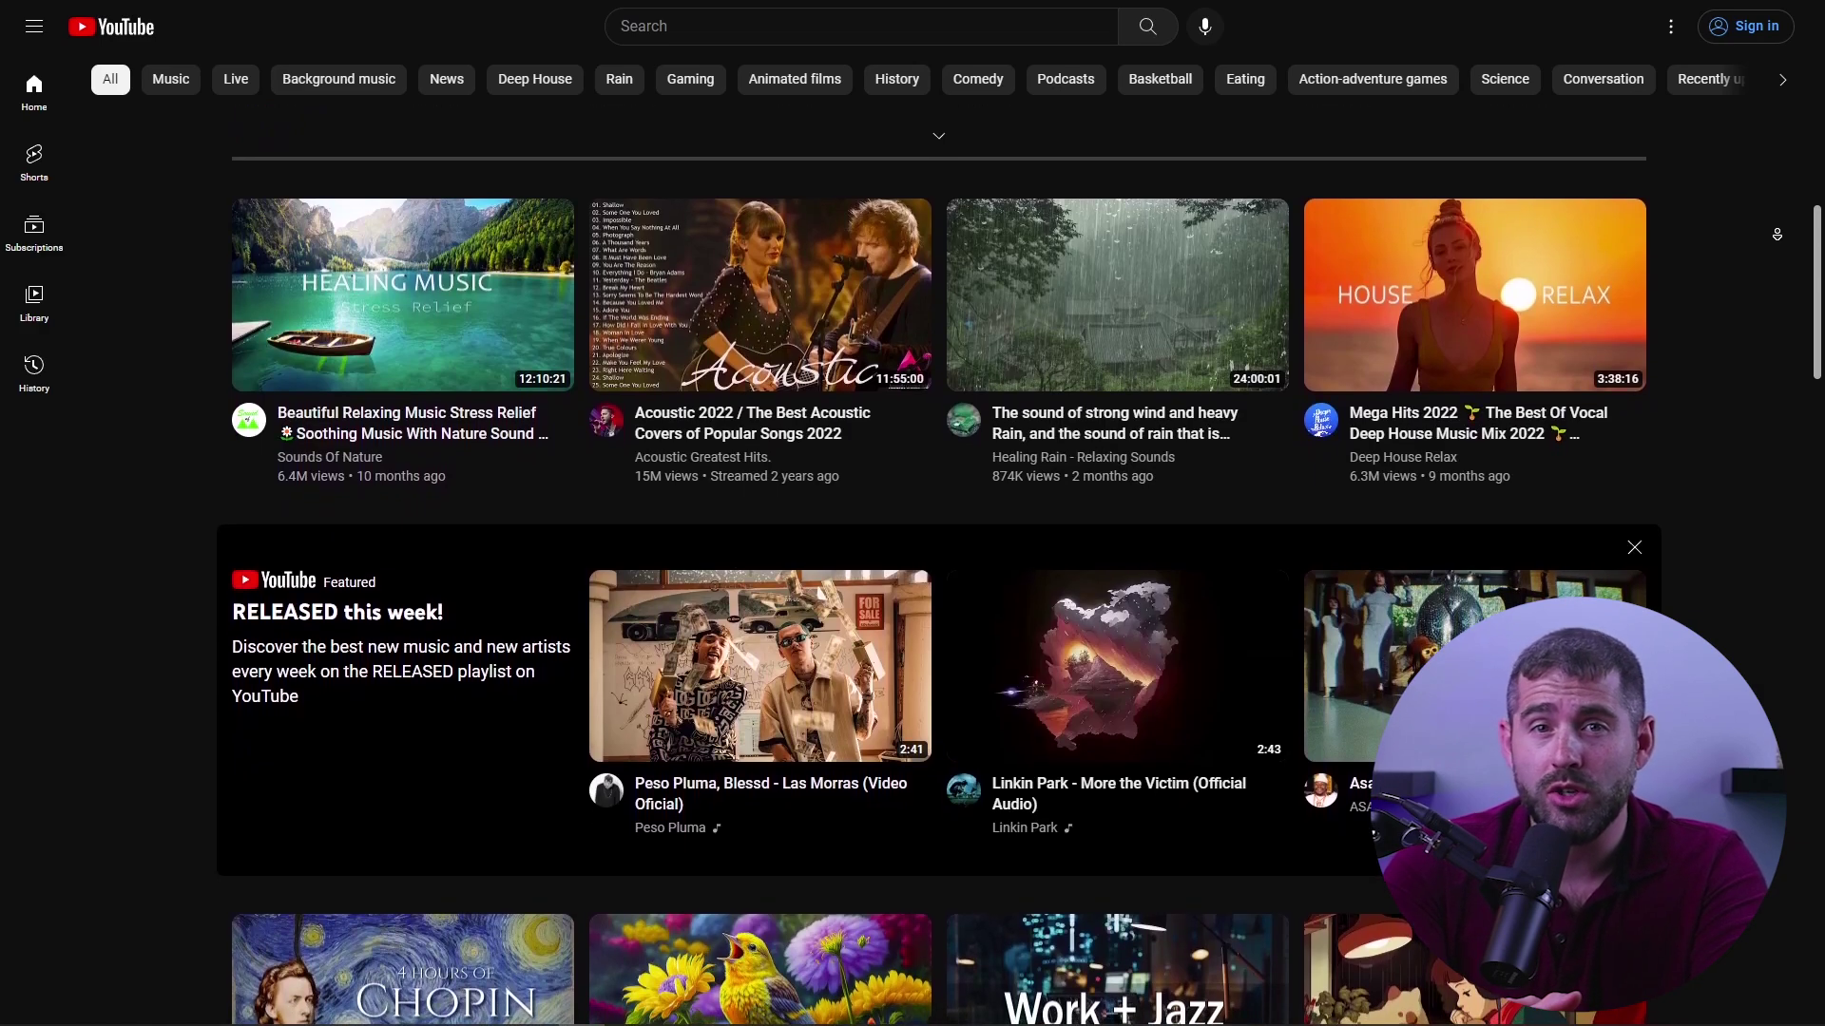
scroll(938, 571, down, 1)
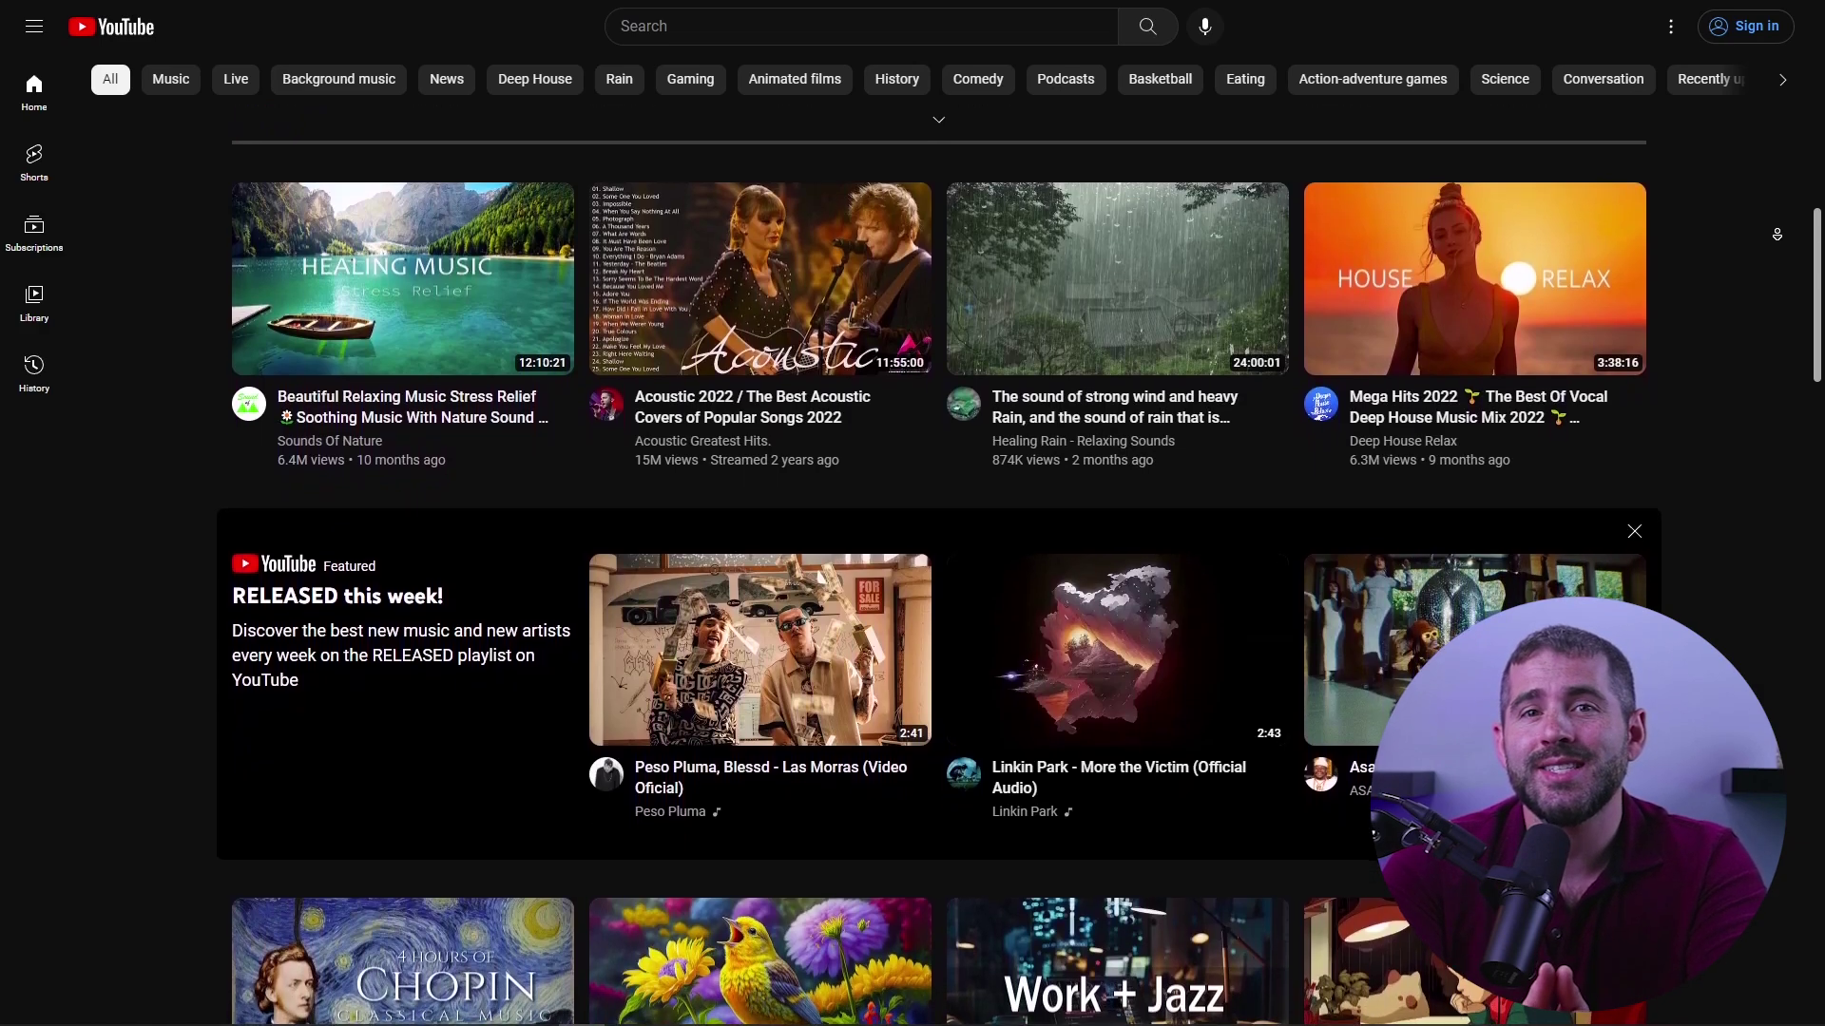
scroll(939, 571, down, 1)
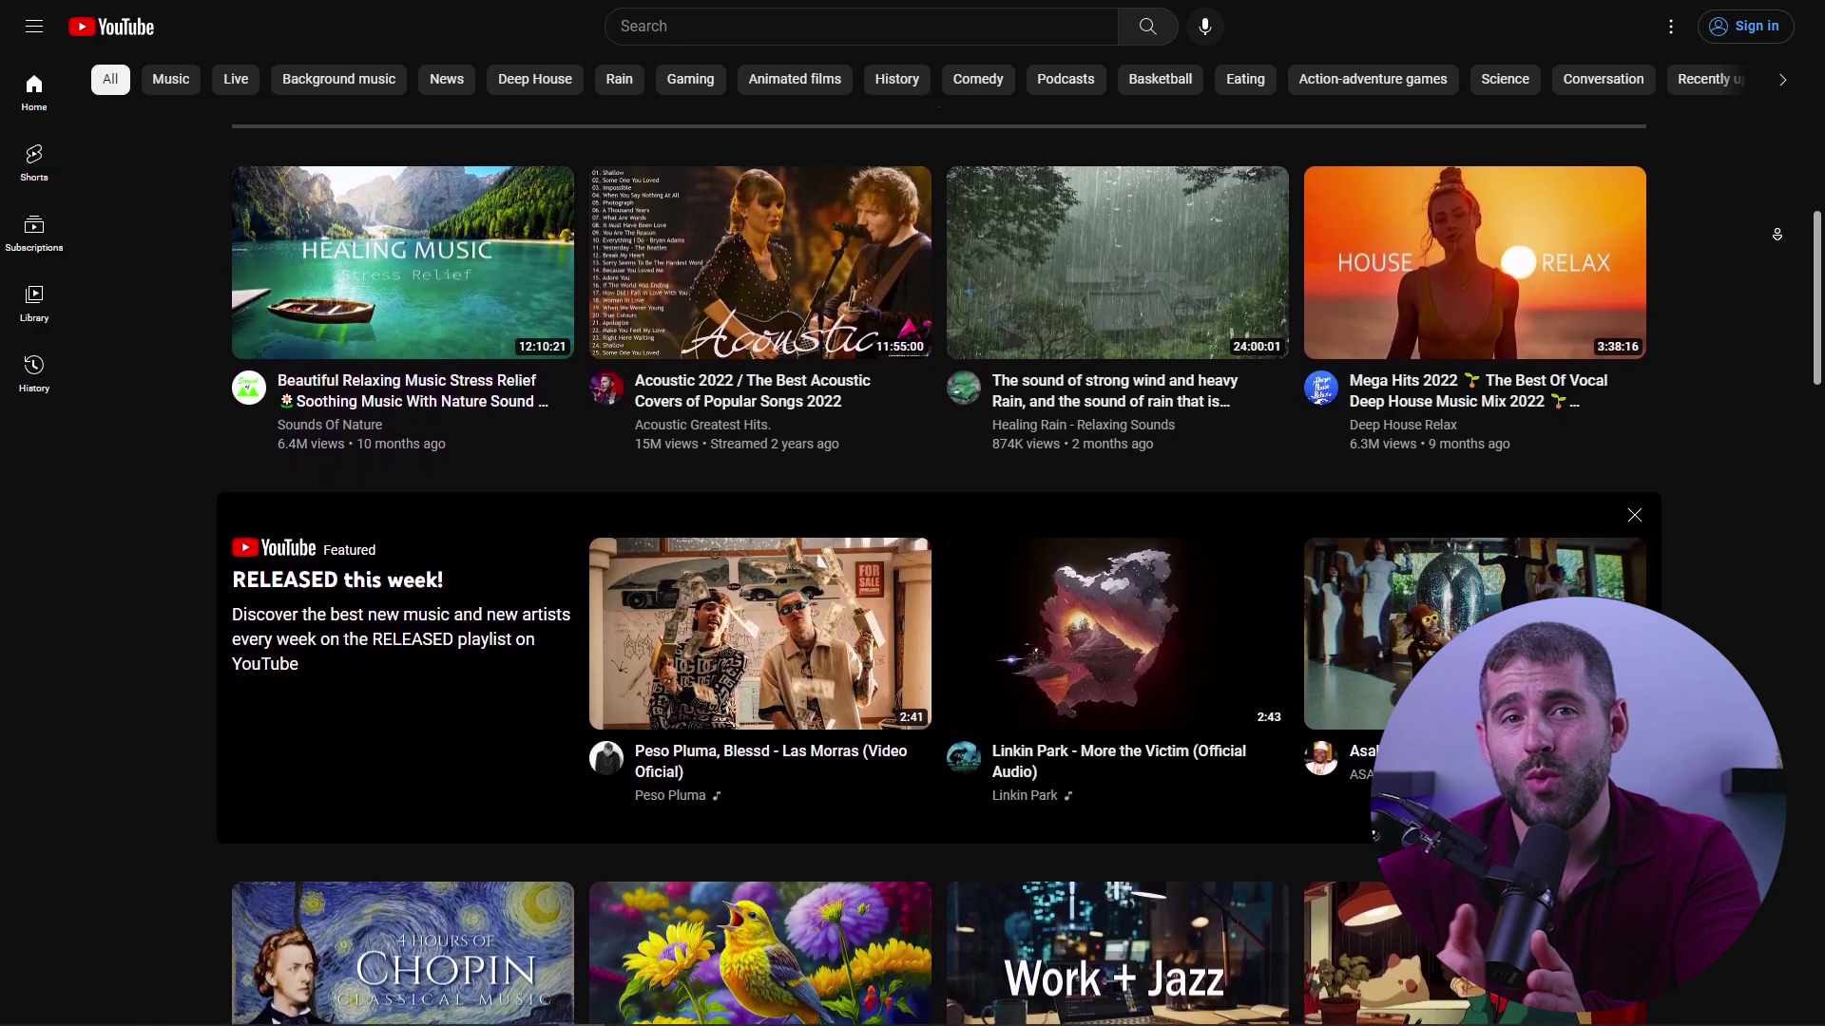
scroll(938, 571, down, 1)
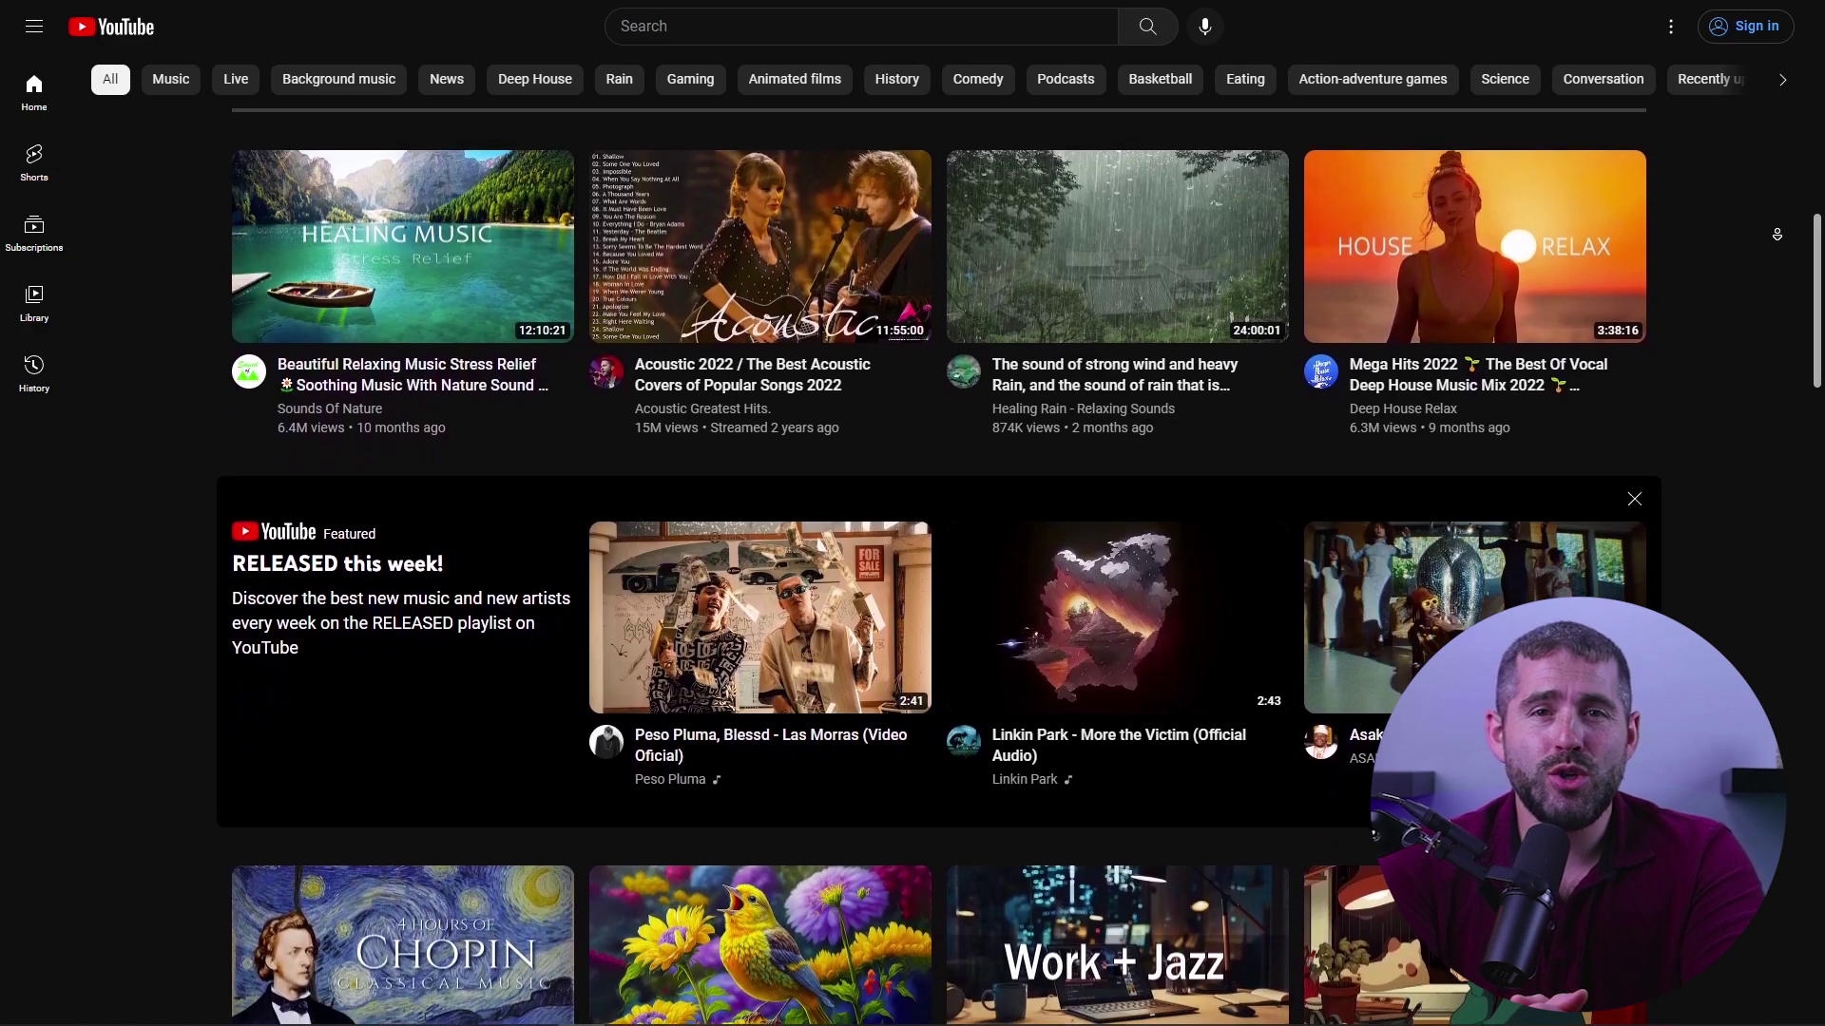
scroll(1778, 234, down, 1)
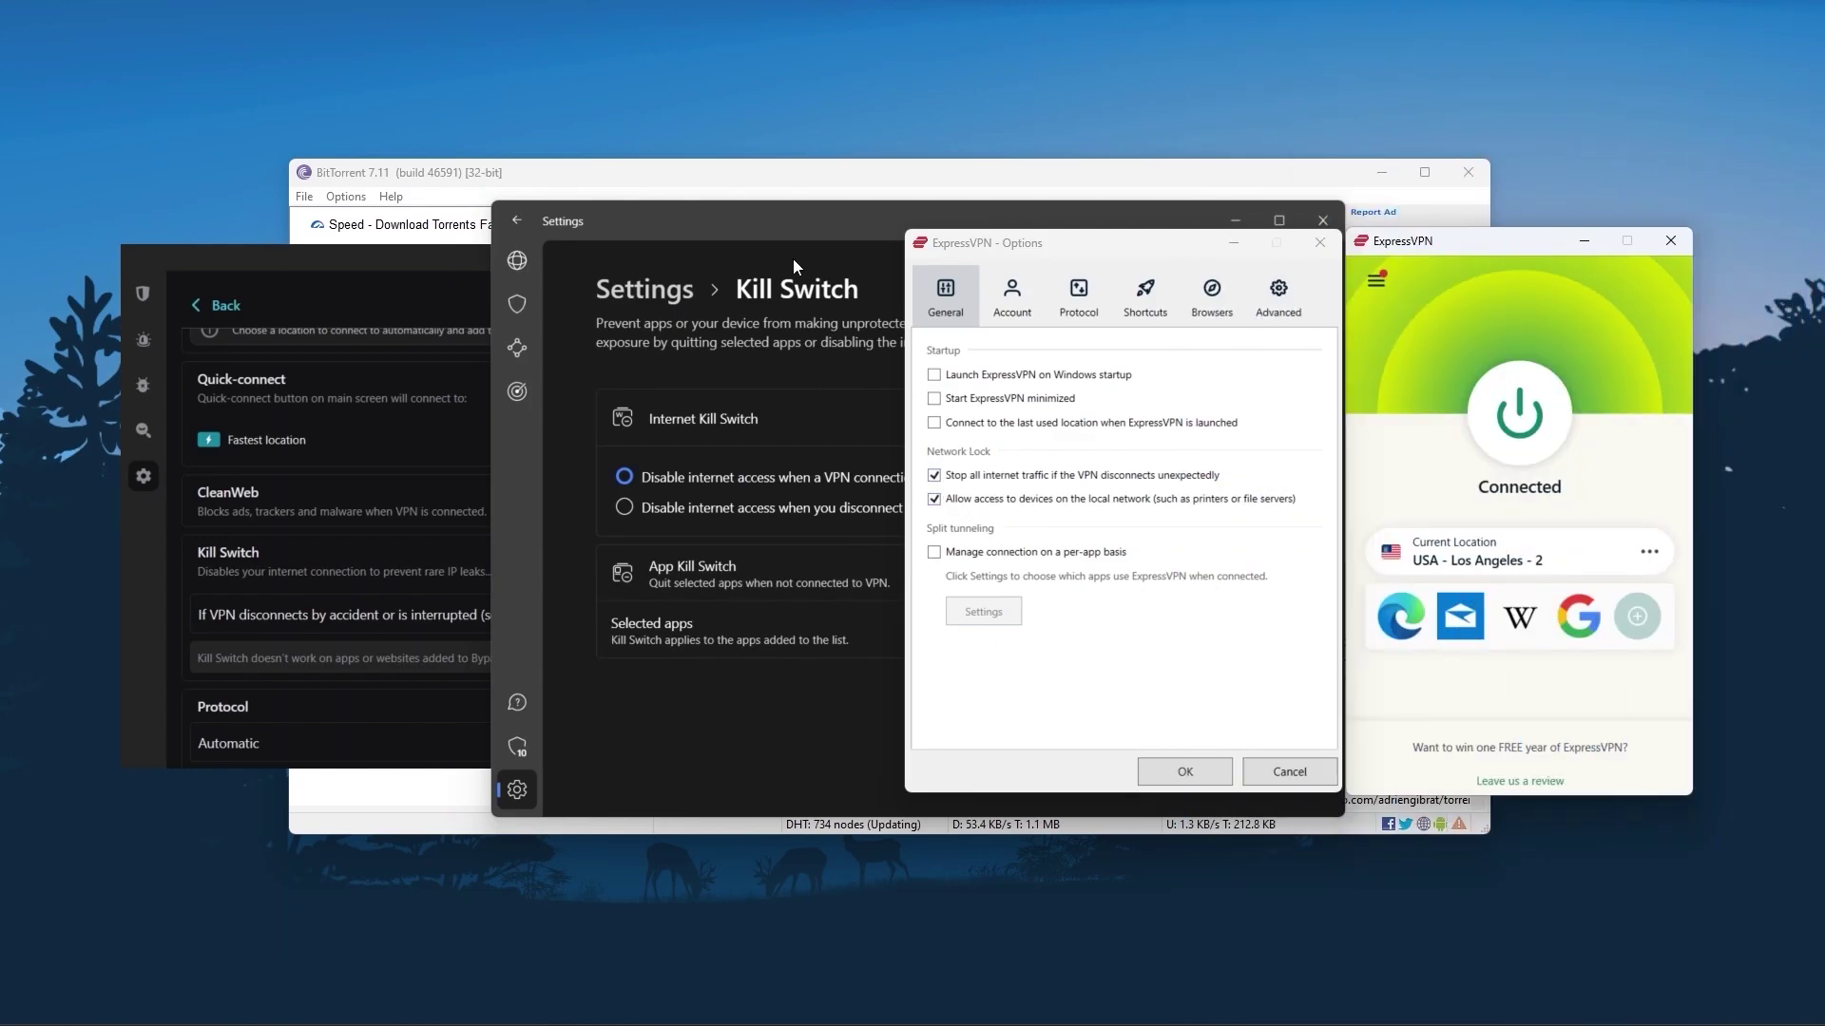
Show the kill switch settings, the torrent download over the VPN, then the Hulu and Prime Video tabs.
click(739, 225)
click(331, 283)
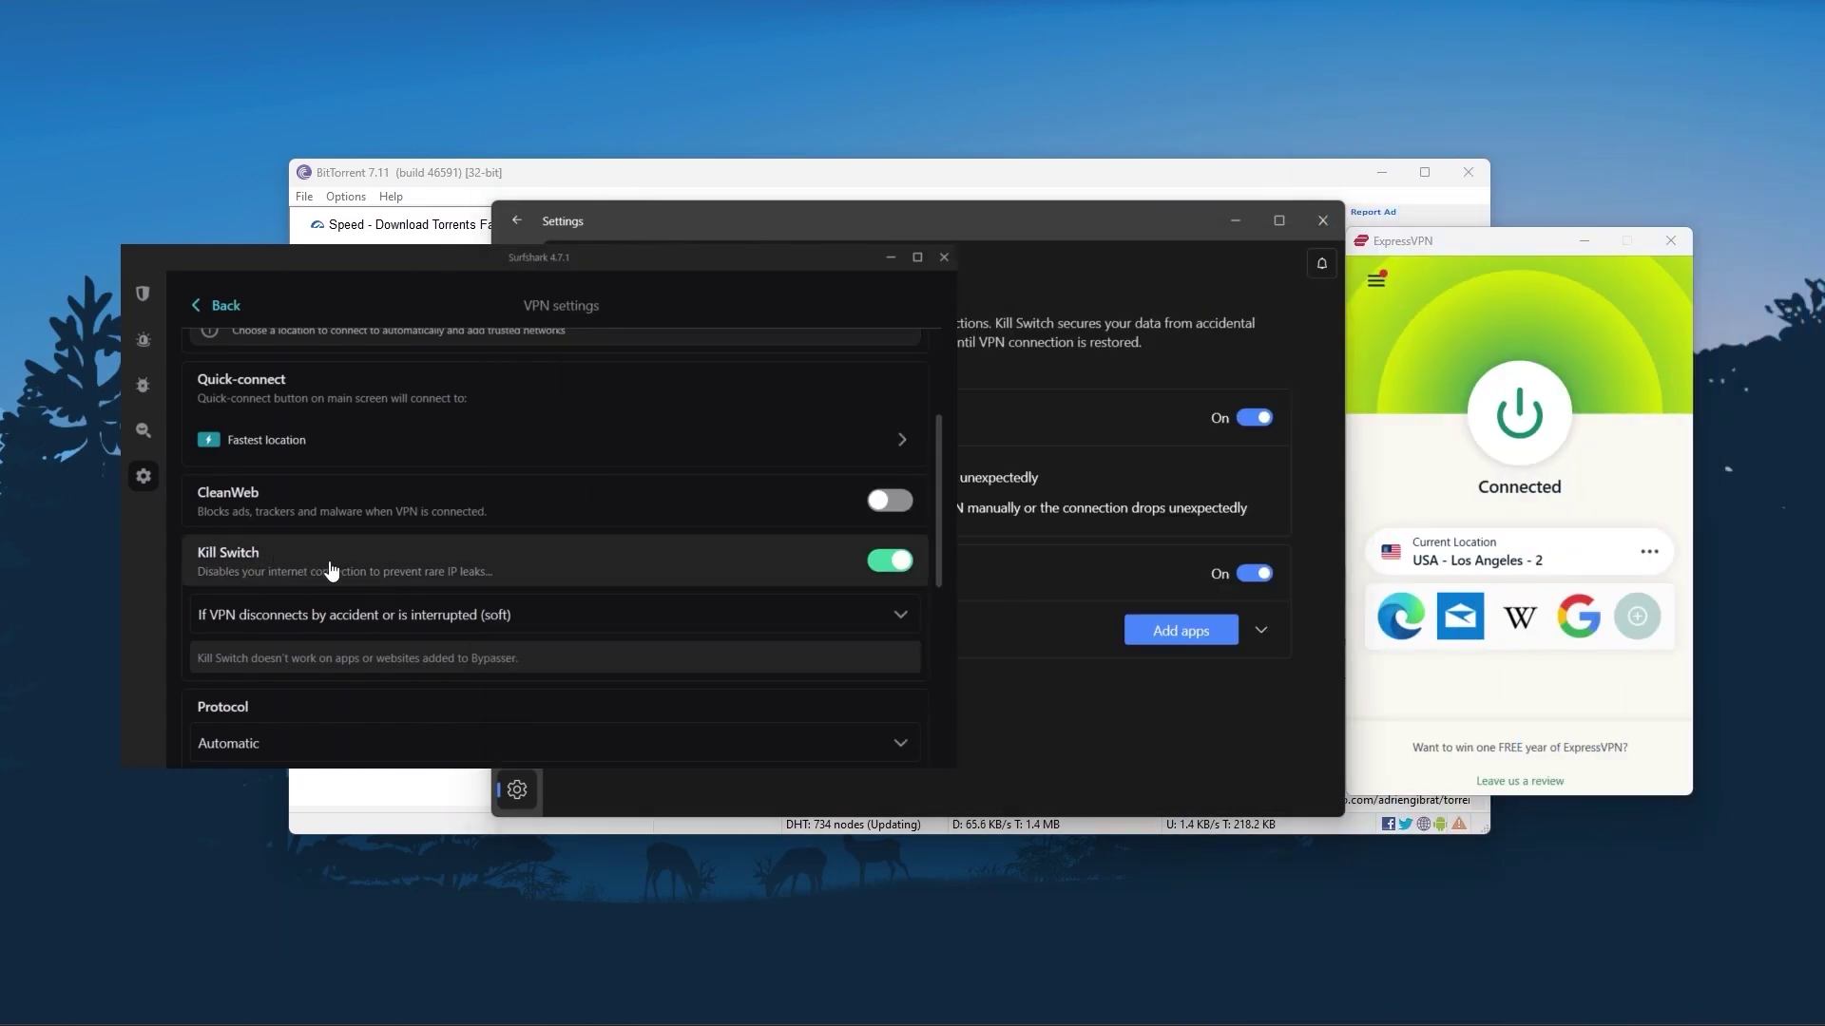
click(859, 180)
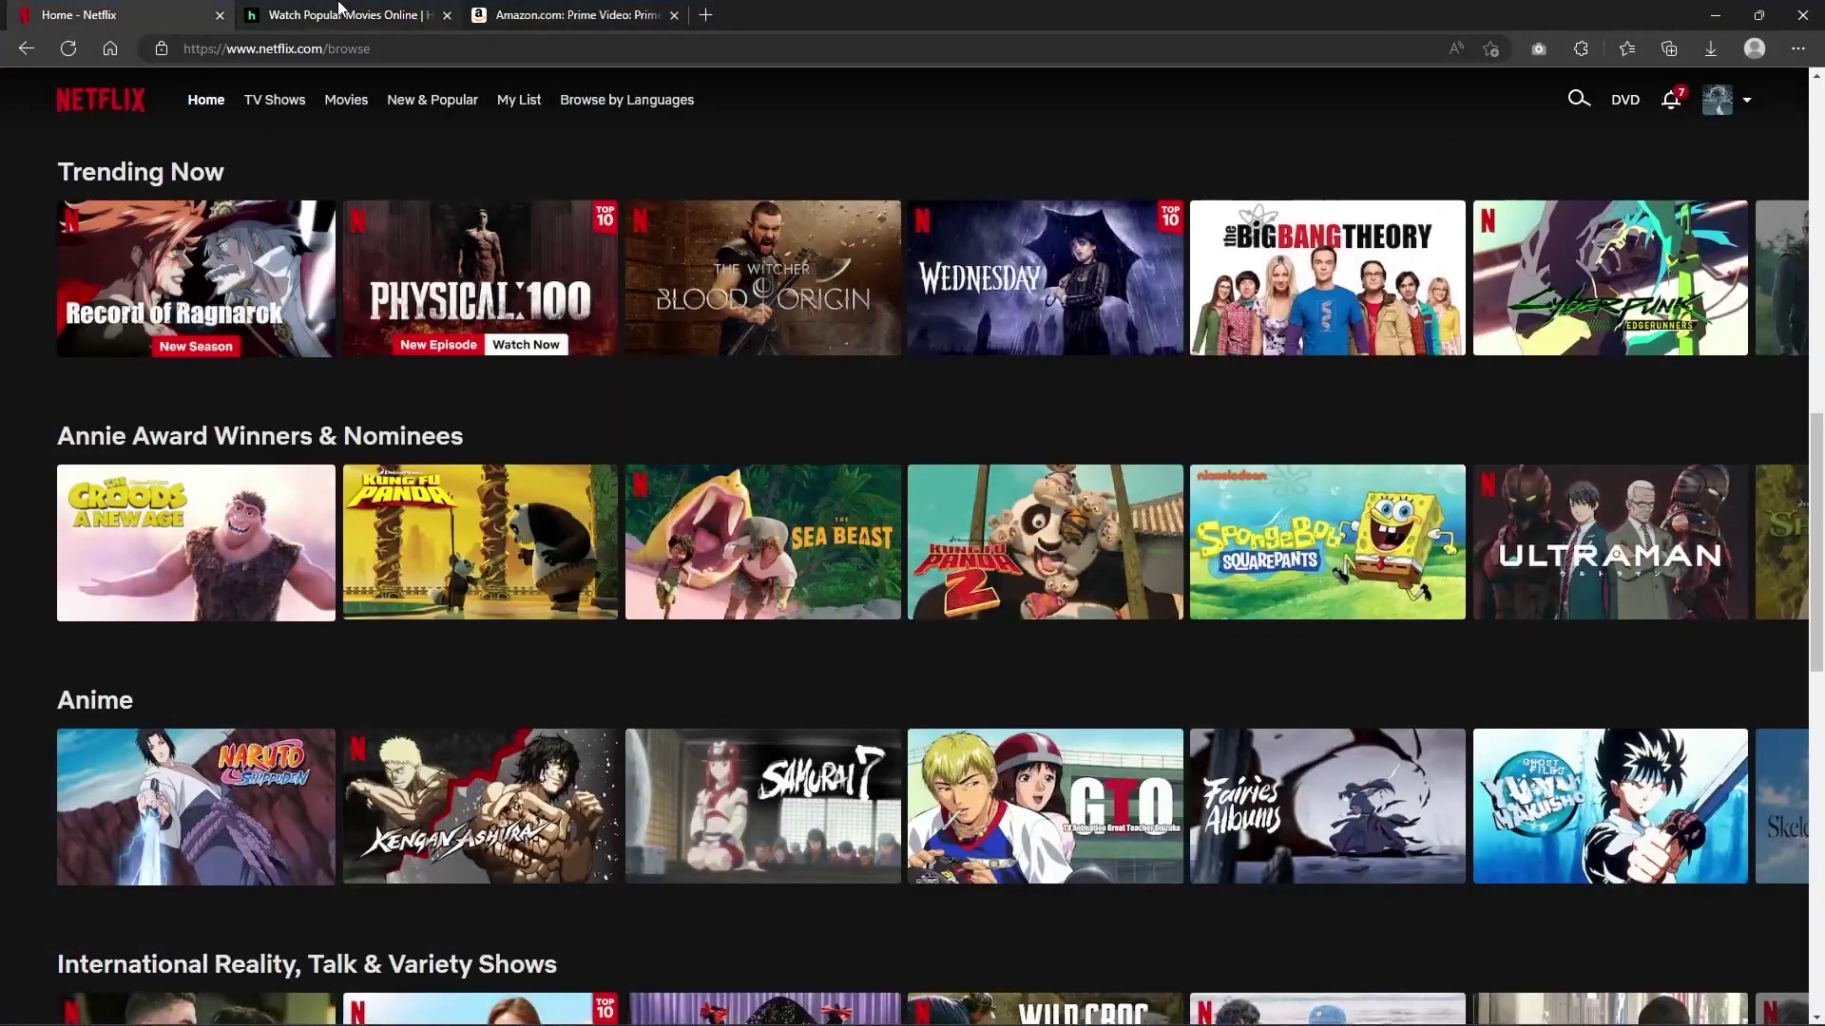
click(339, 11)
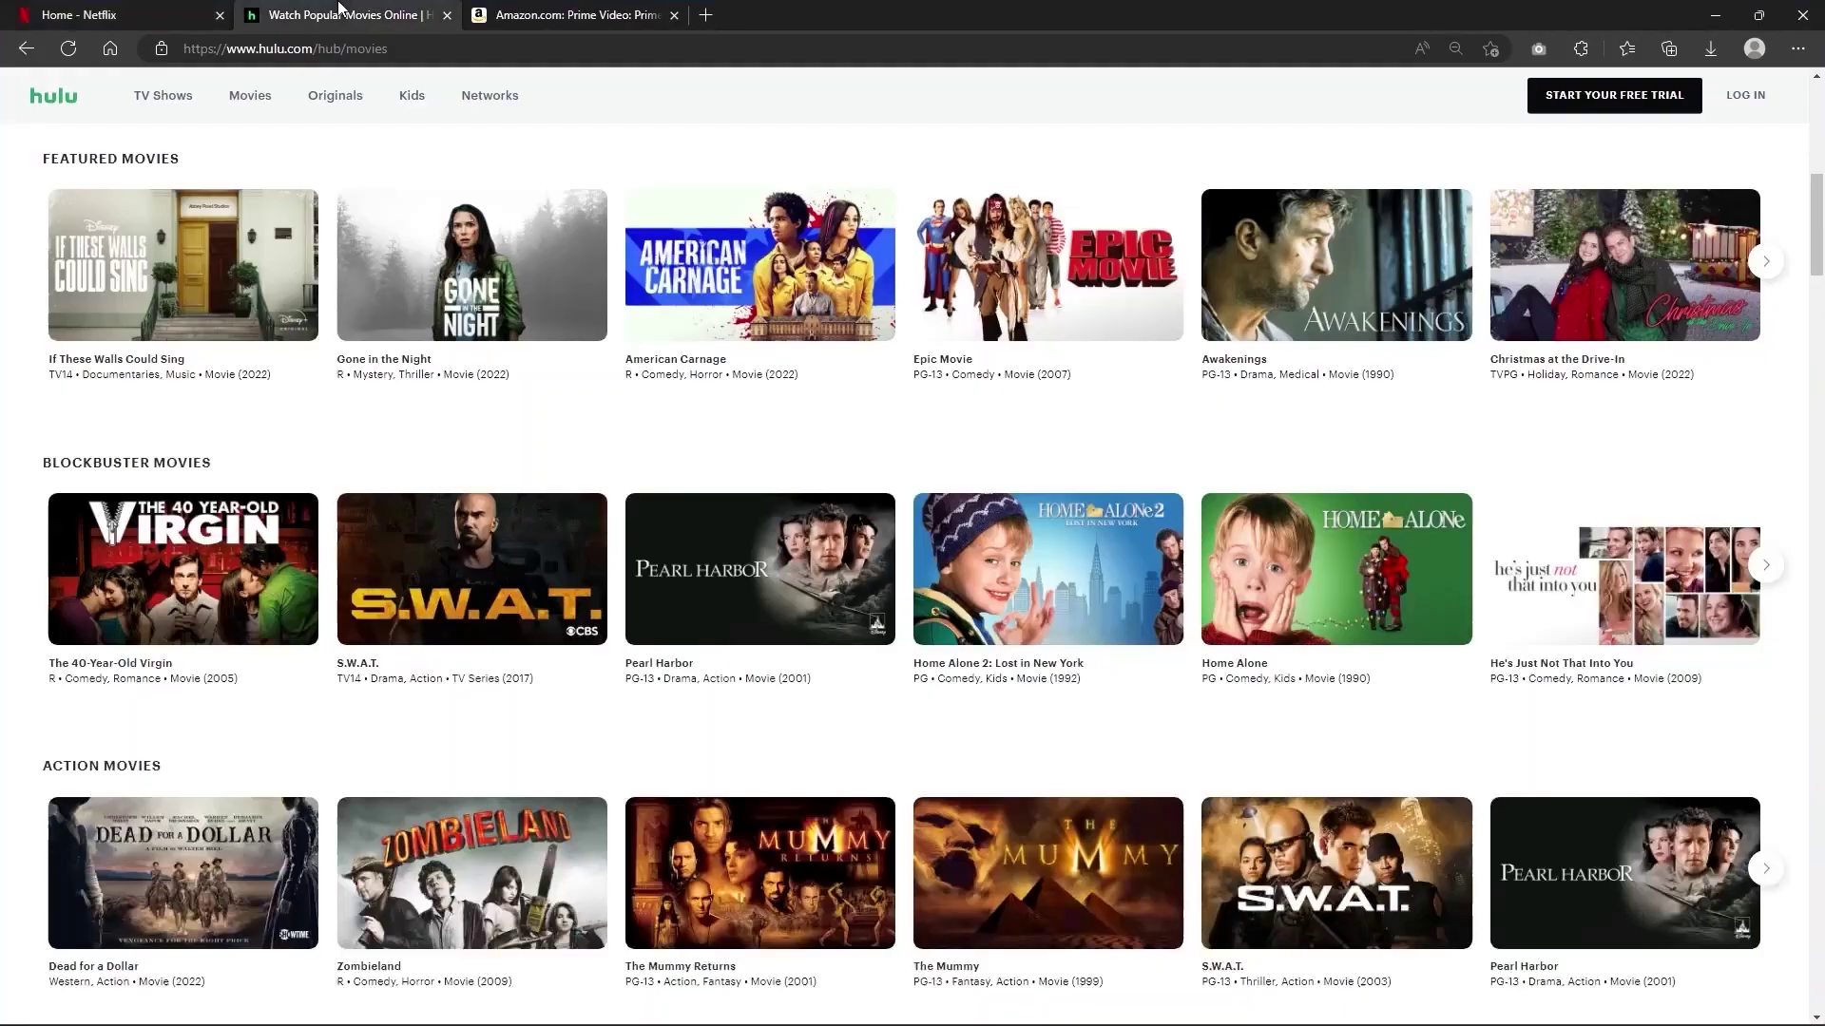
click(501, 14)
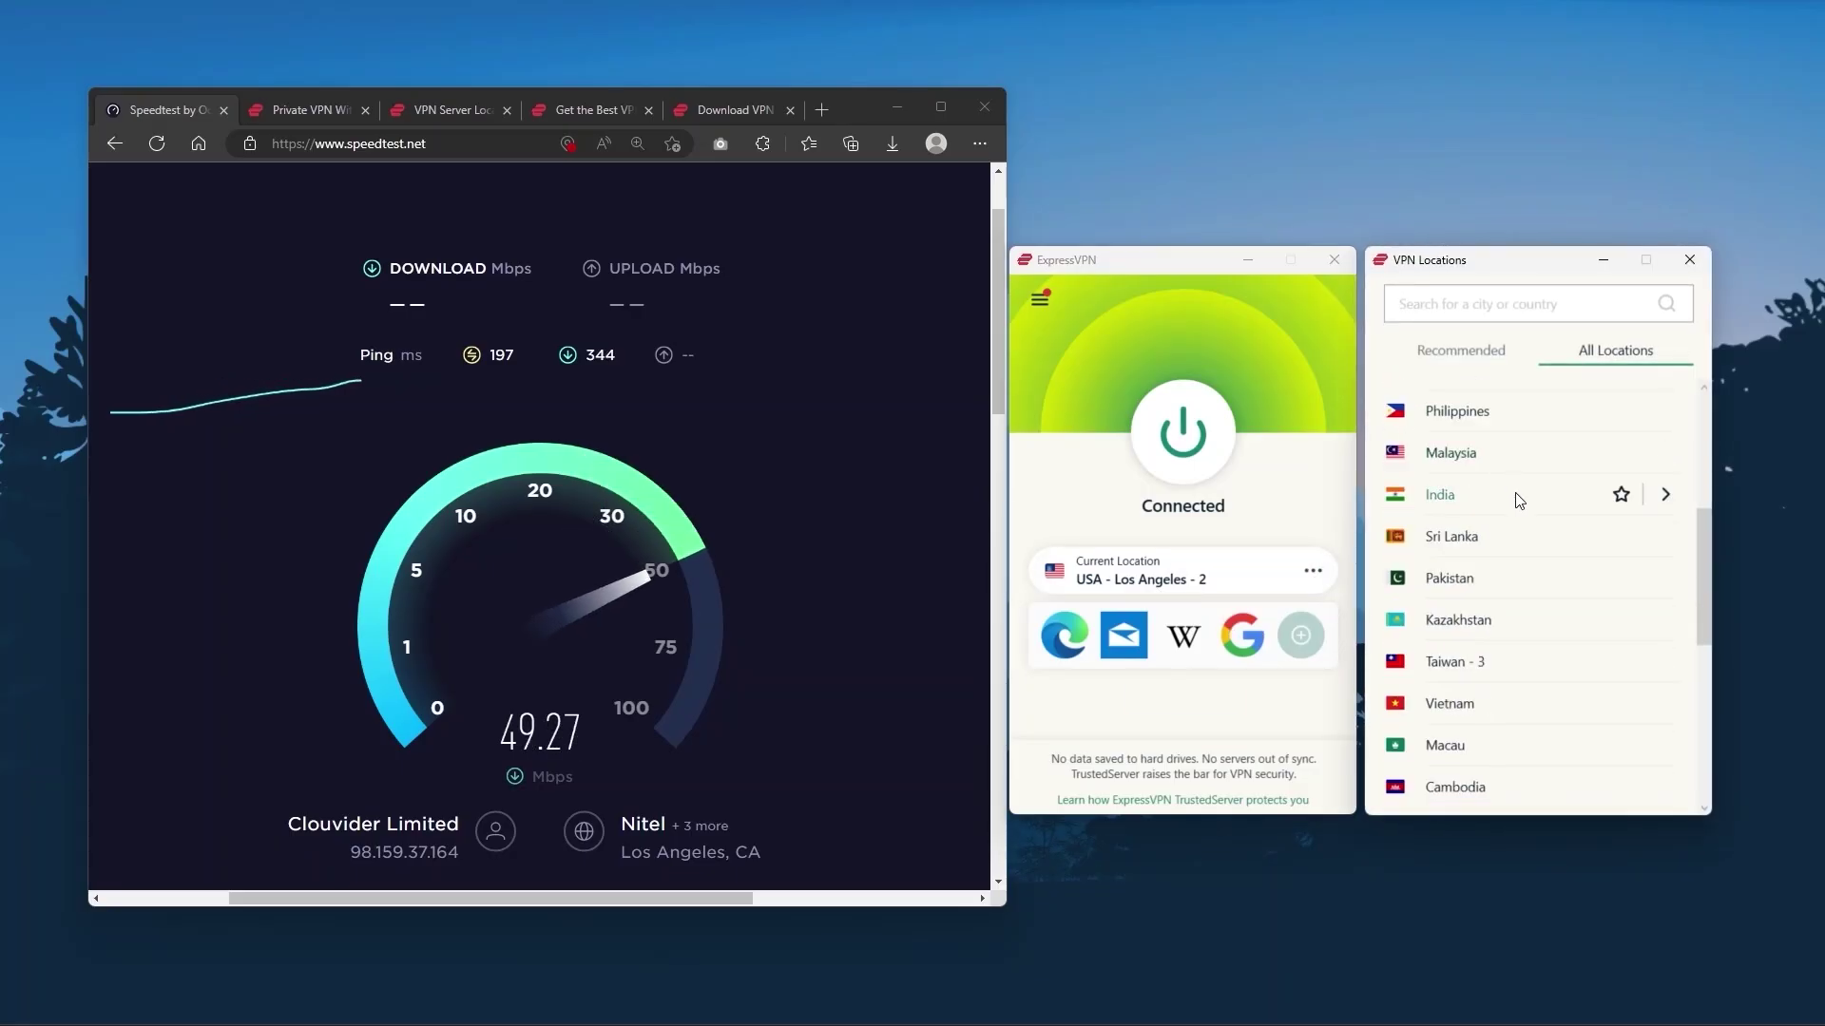
scroll(1519, 535, down, 2)
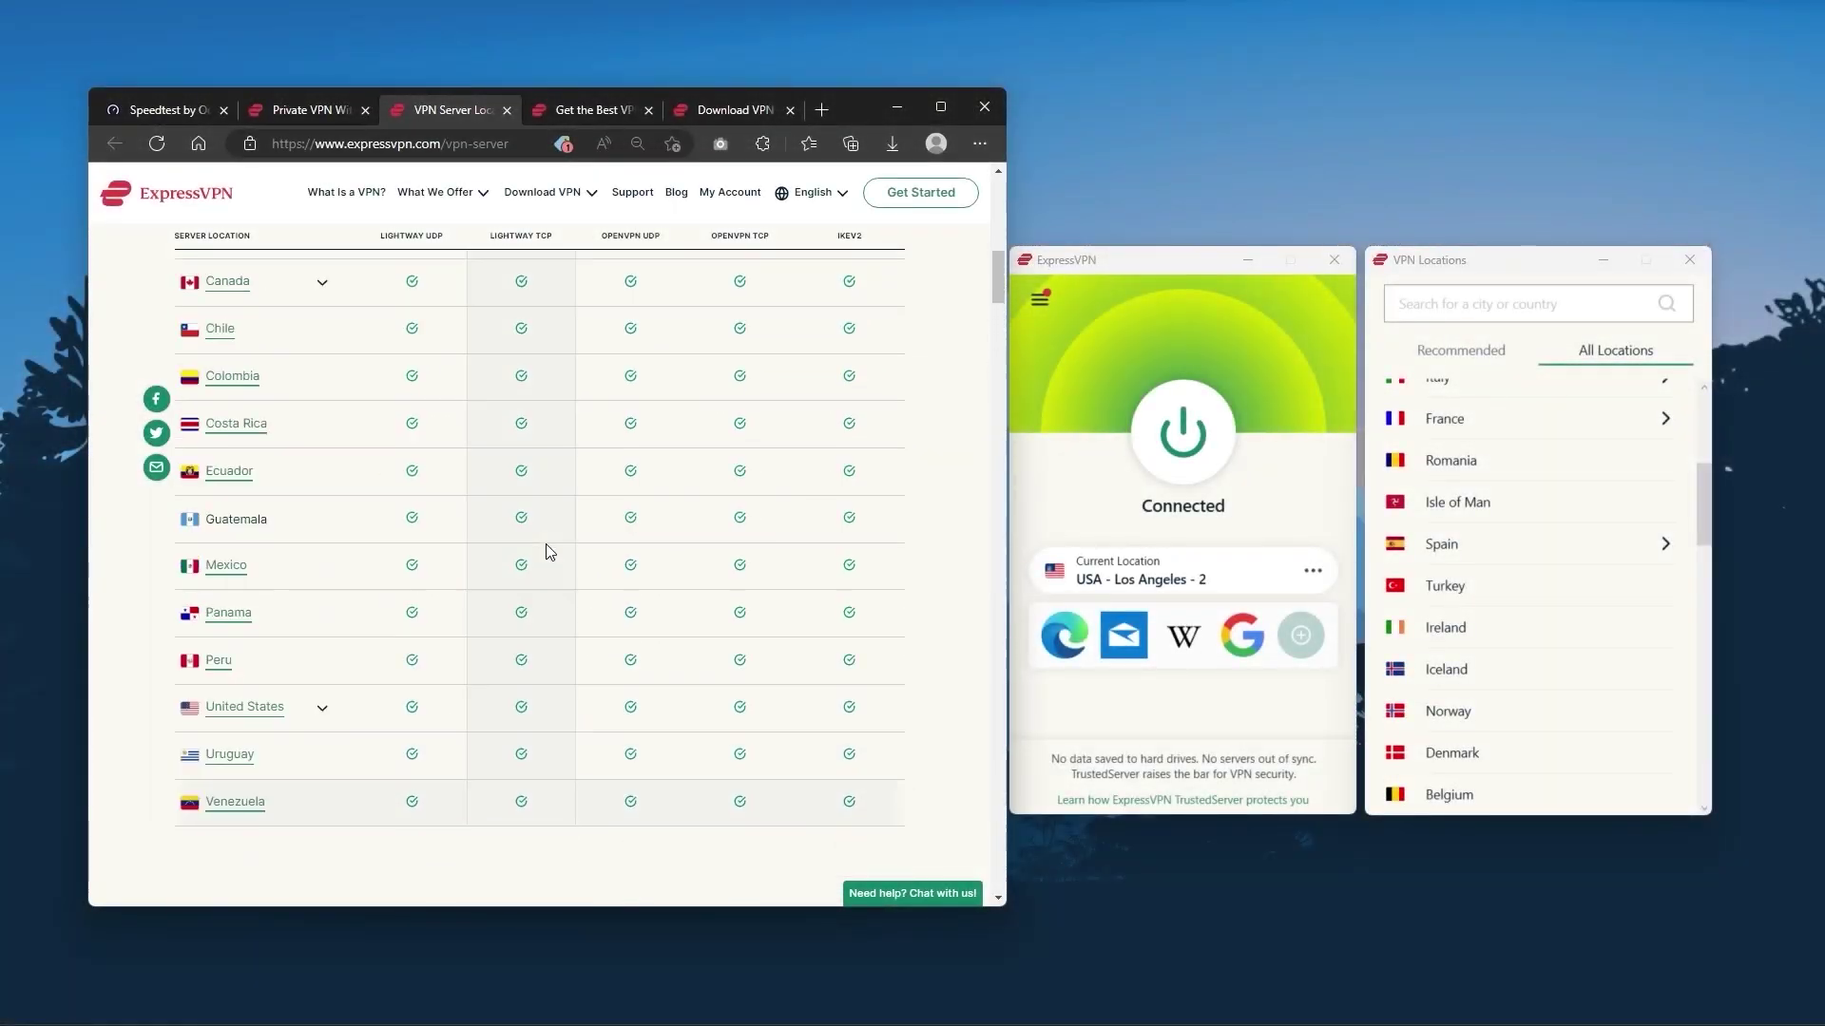
scroll(534, 541, down, 10)
scroll(550, 570, down, 5)
scroll(1483, 536, down, 3)
scroll(1483, 536, down, 3)
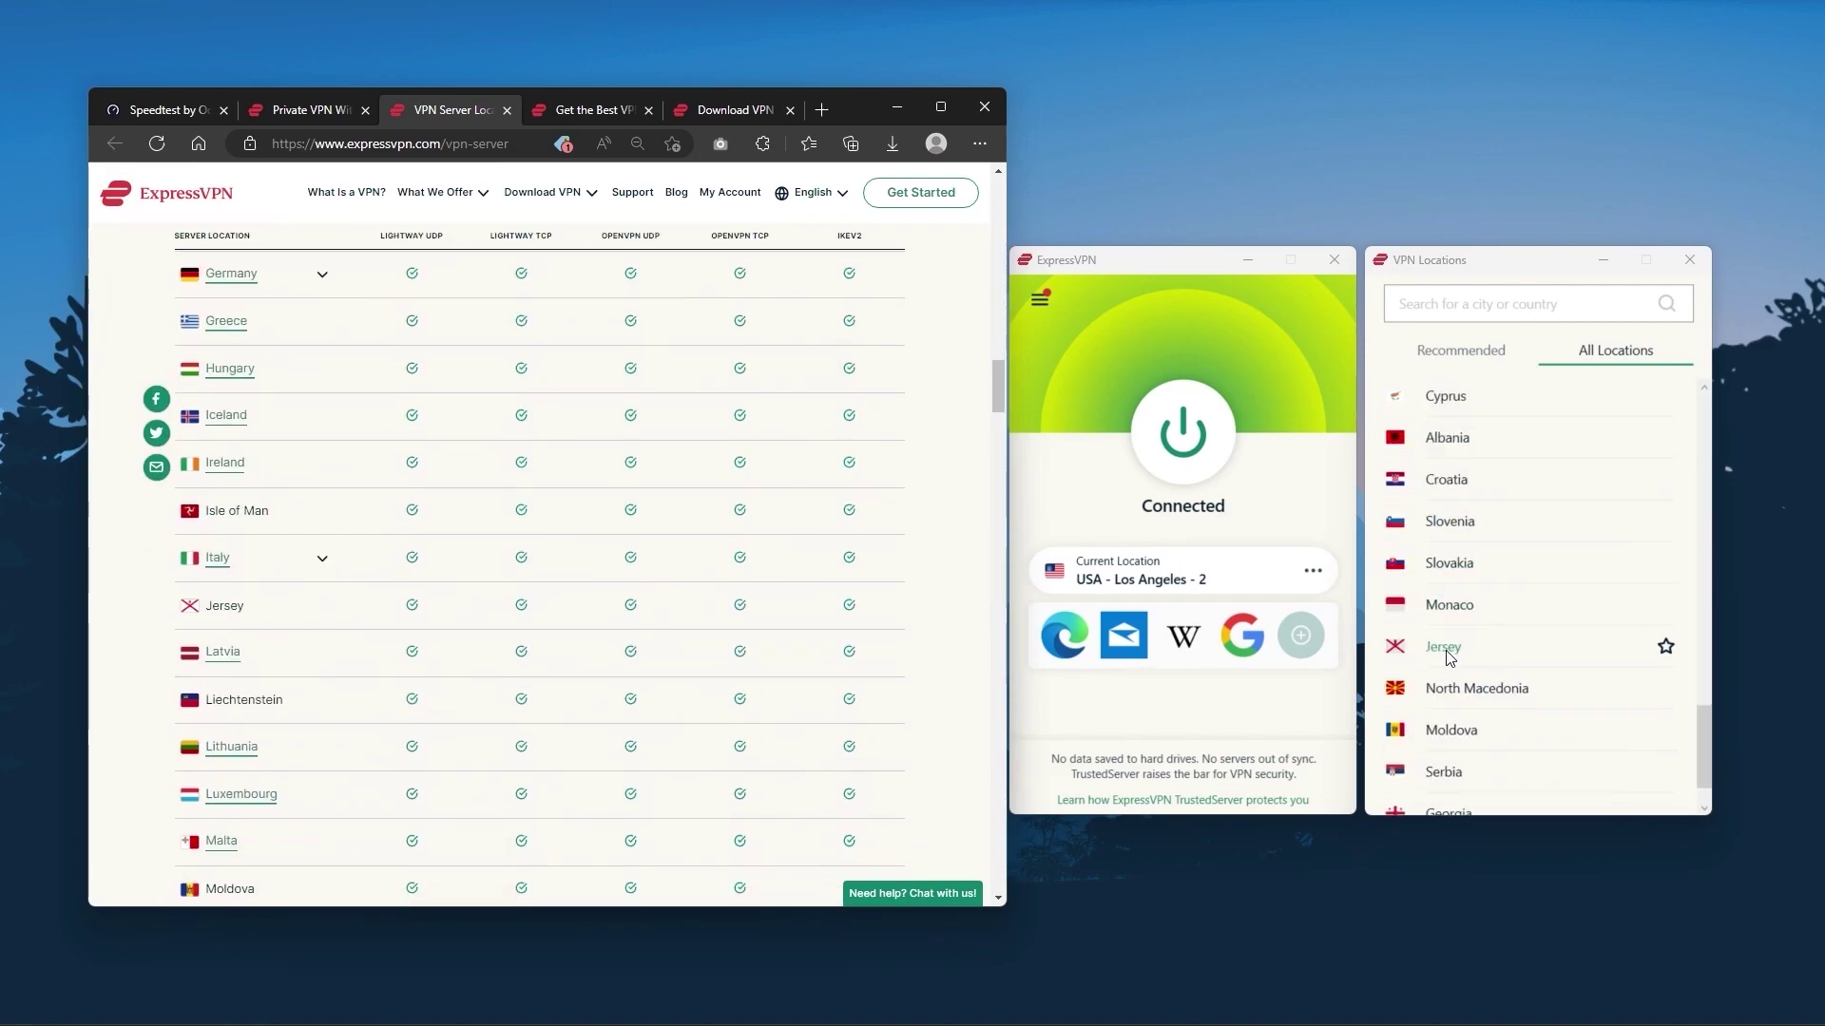
scroll(1470, 628, up, 2)
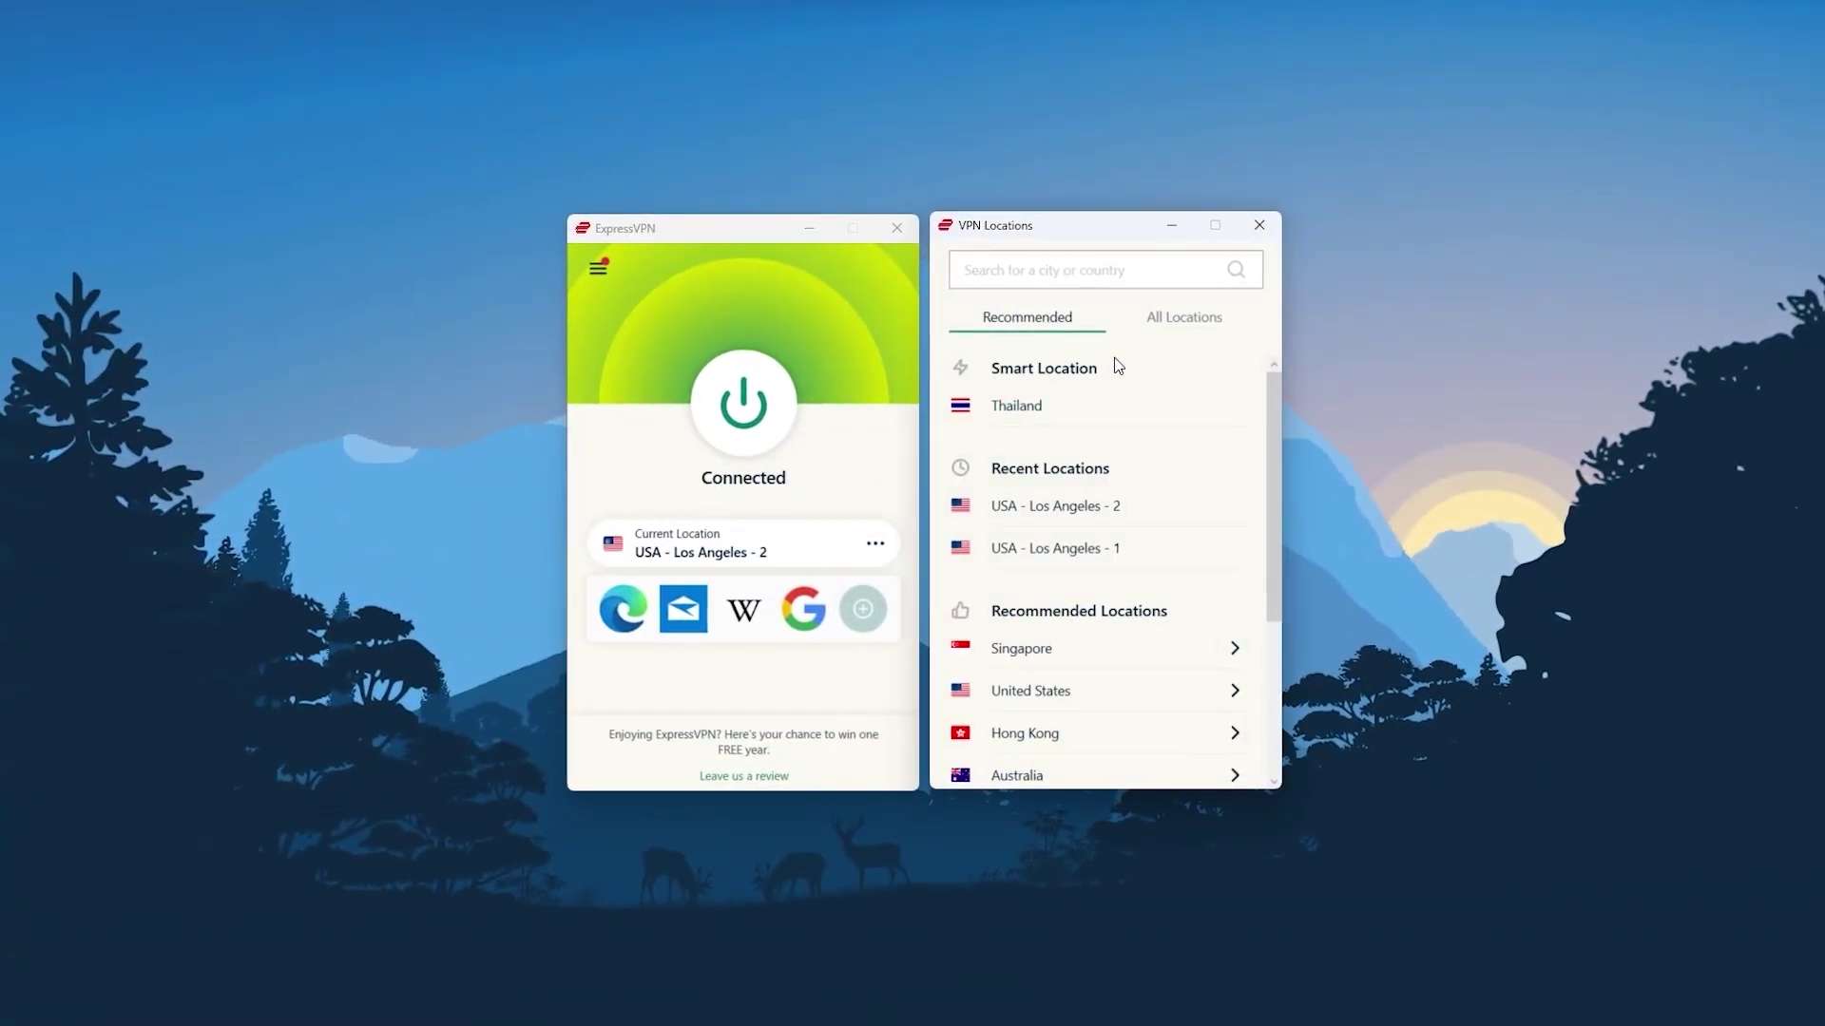
scroll(1118, 428, down, 3)
Show all locations with Americas expanded, then close the VPN Locations window.
click(1169, 317)
click(998, 409)
scroll(1088, 486, down, 5)
scroll(1088, 485, up, 3)
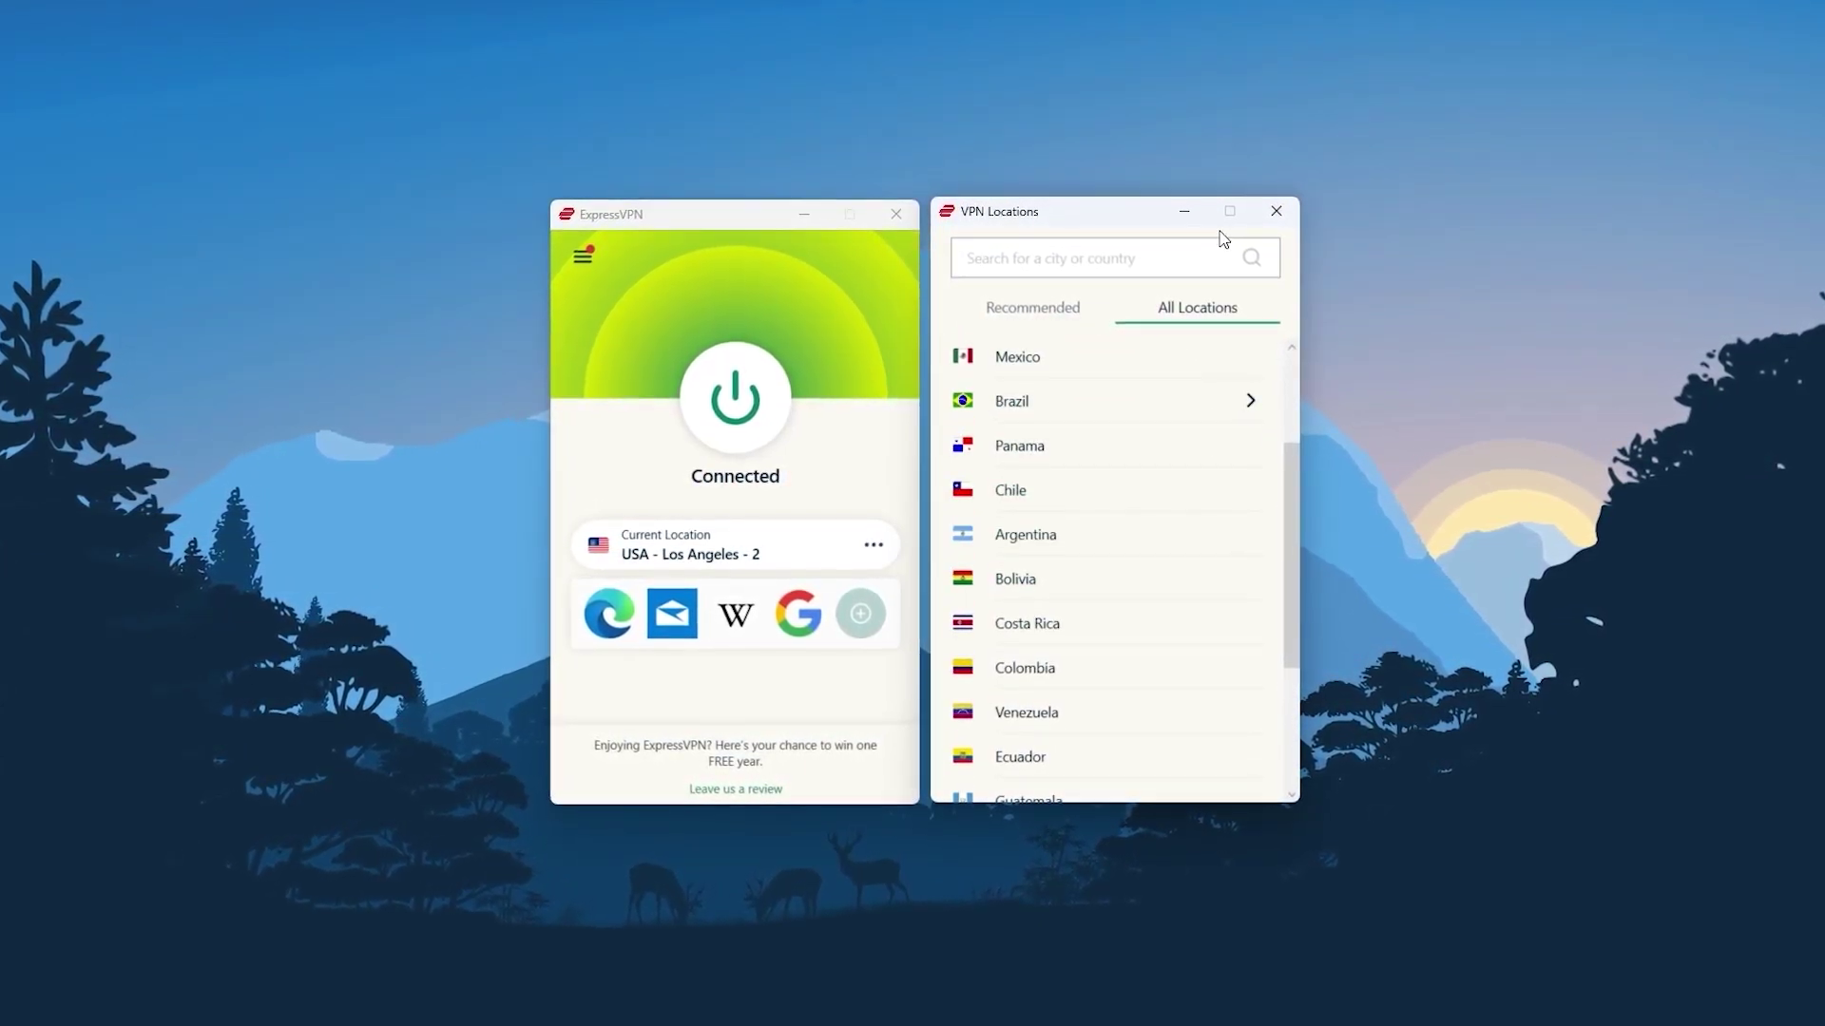
click(1275, 211)
In Options, dismiss the disconnect-first warning and view the VPN protocol settings.
click(581, 256)
click(621, 318)
click(973, 544)
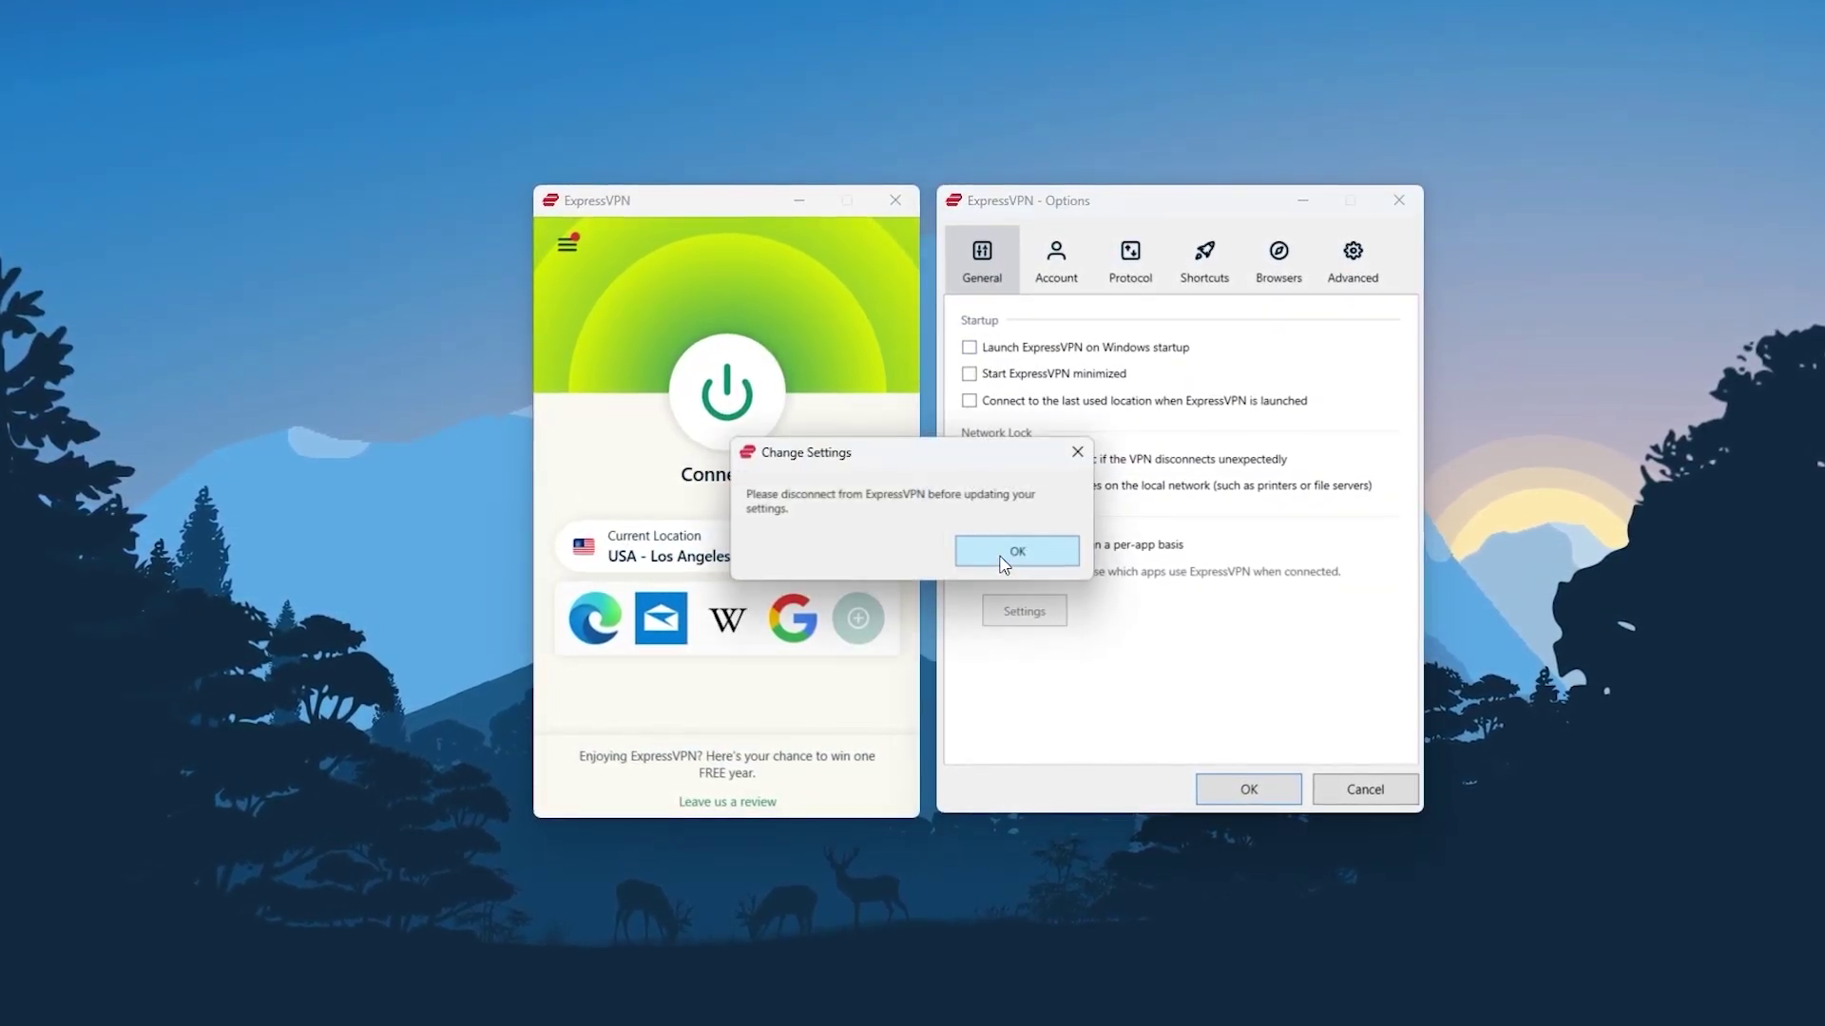
click(1002, 560)
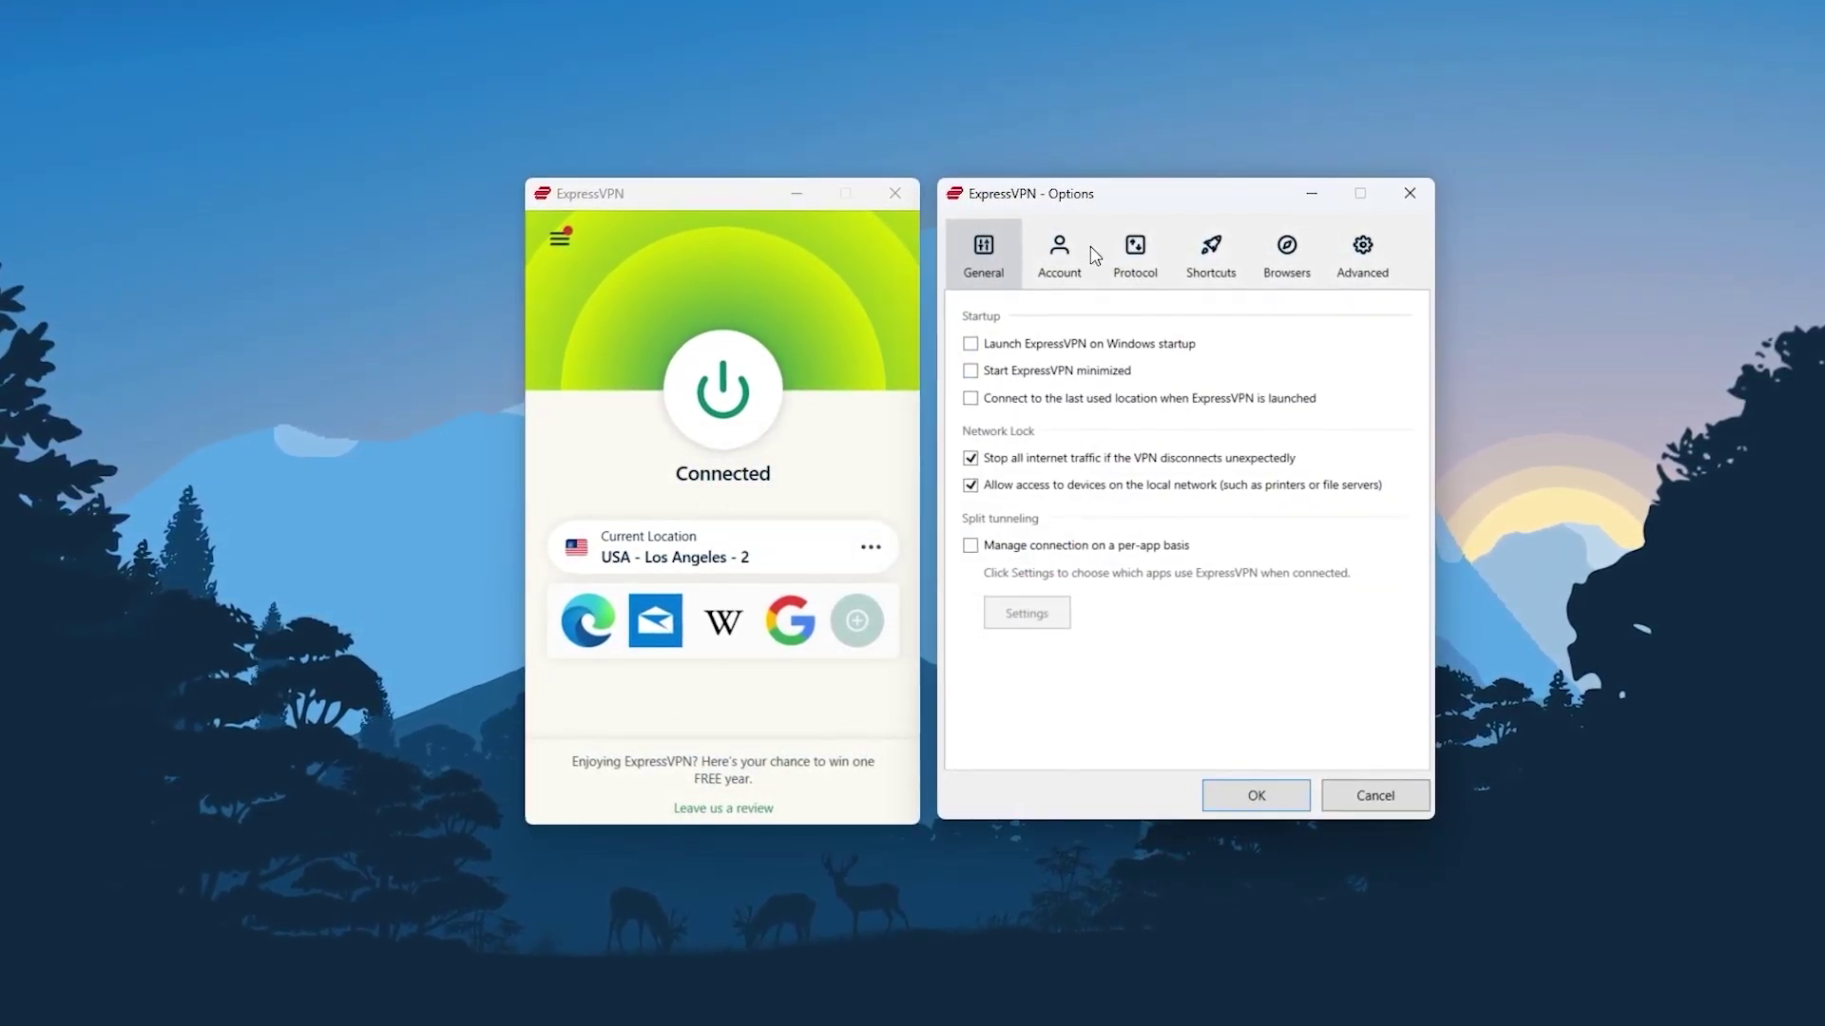
click(1127, 251)
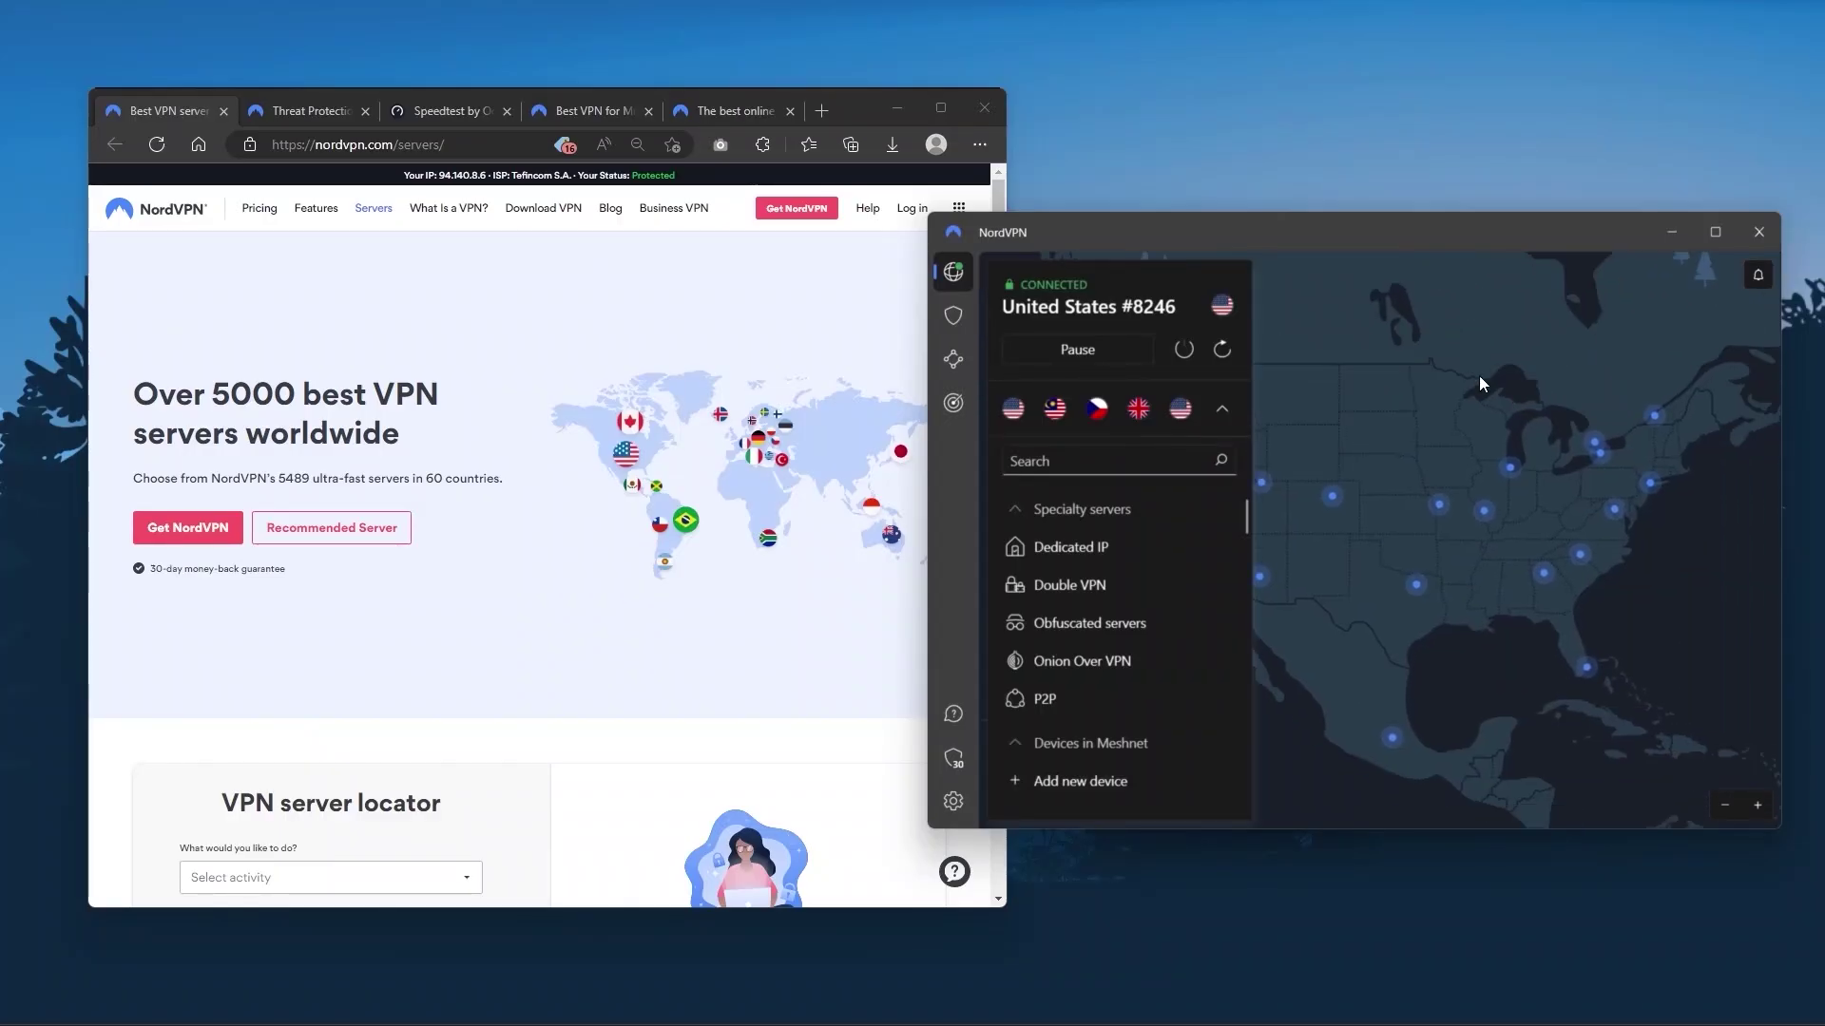
scroll(1487, 381, down, 3)
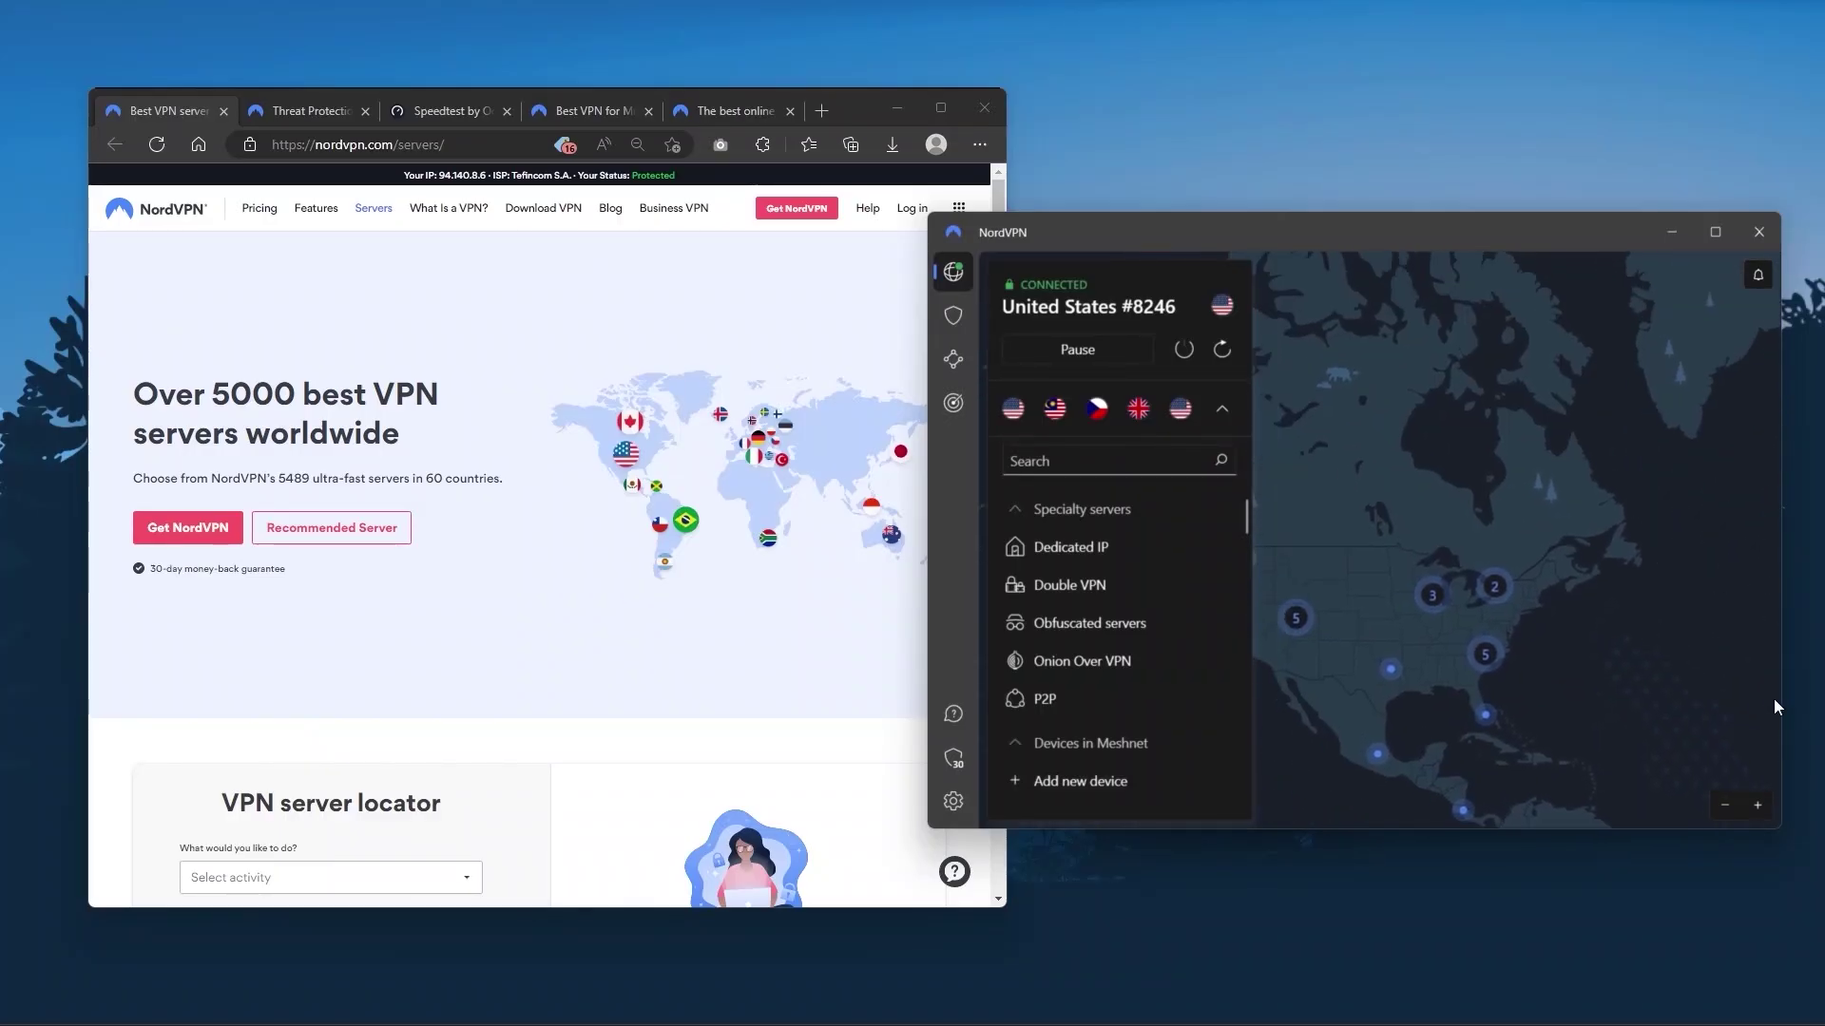
scroll(1362, 518, up, 2)
scroll(1108, 547, down, 2)
scroll(1108, 556, down, 8)
scroll(1112, 584, down, 5)
scroll(1129, 628, down, 3)
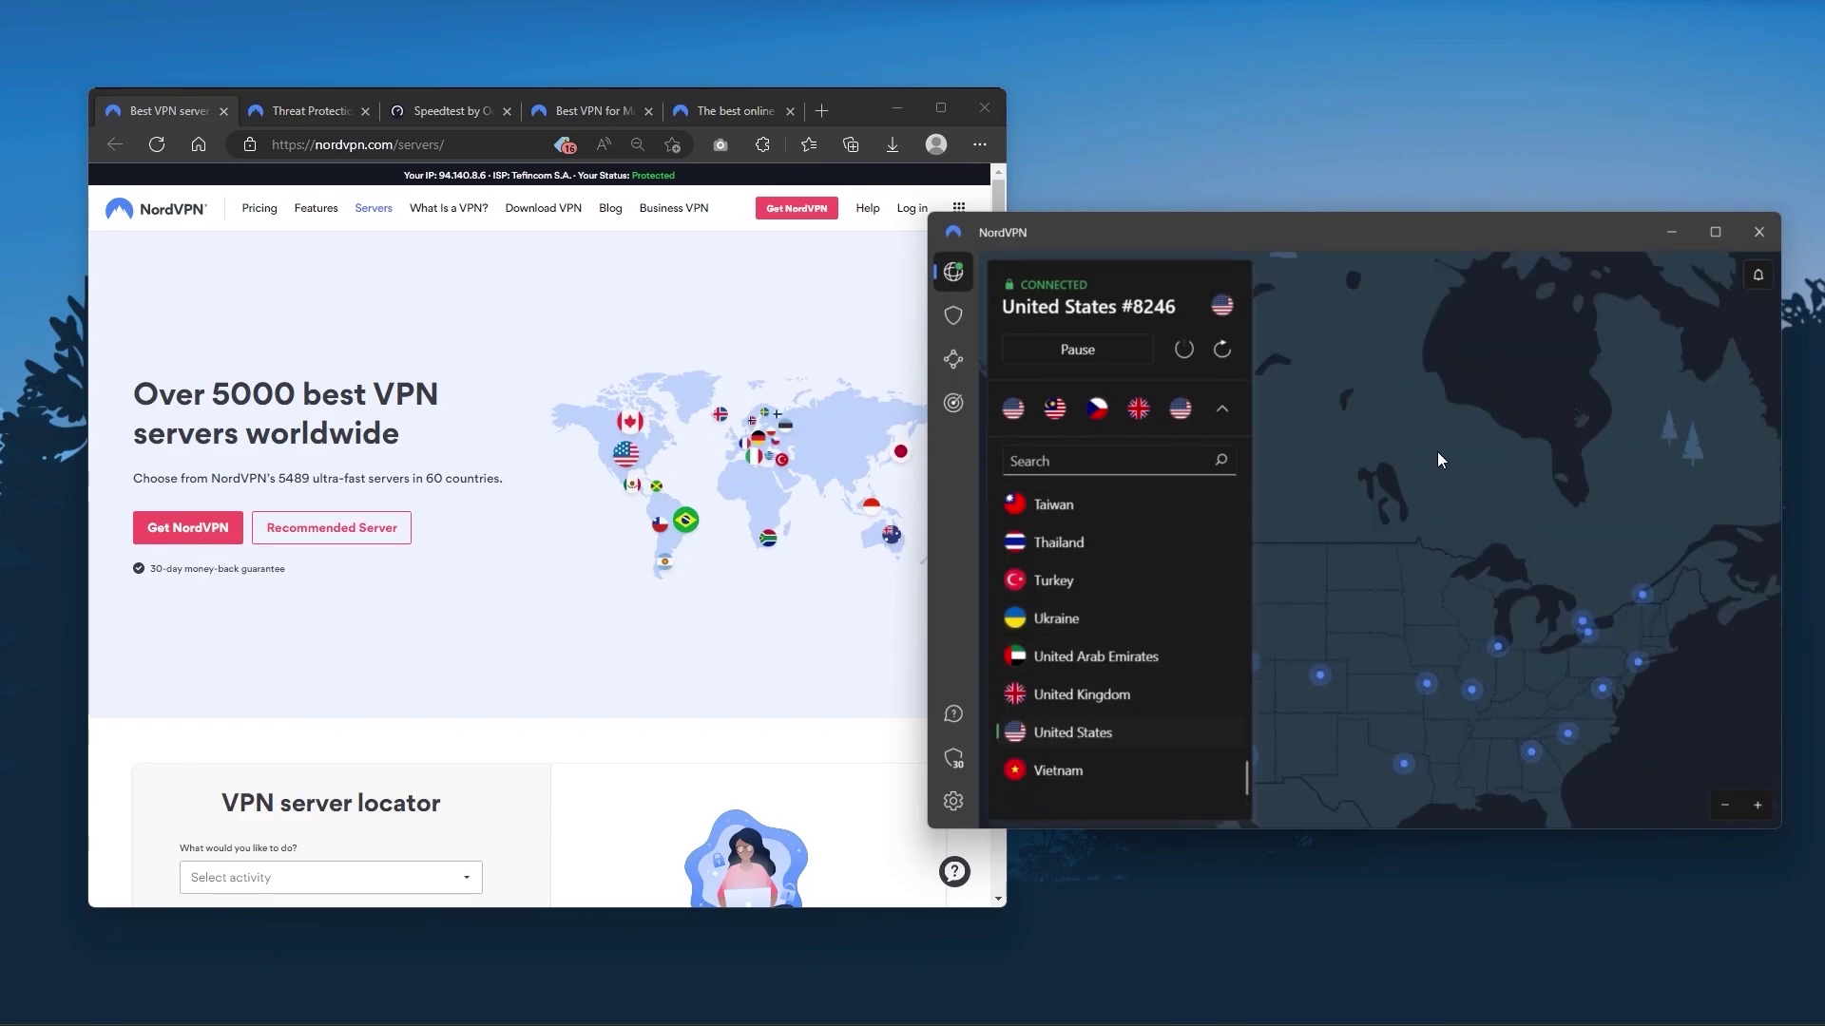
scroll(1078, 631, up, 3)
scroll(1113, 699, up, 5)
scroll(1105, 685, up, 5)
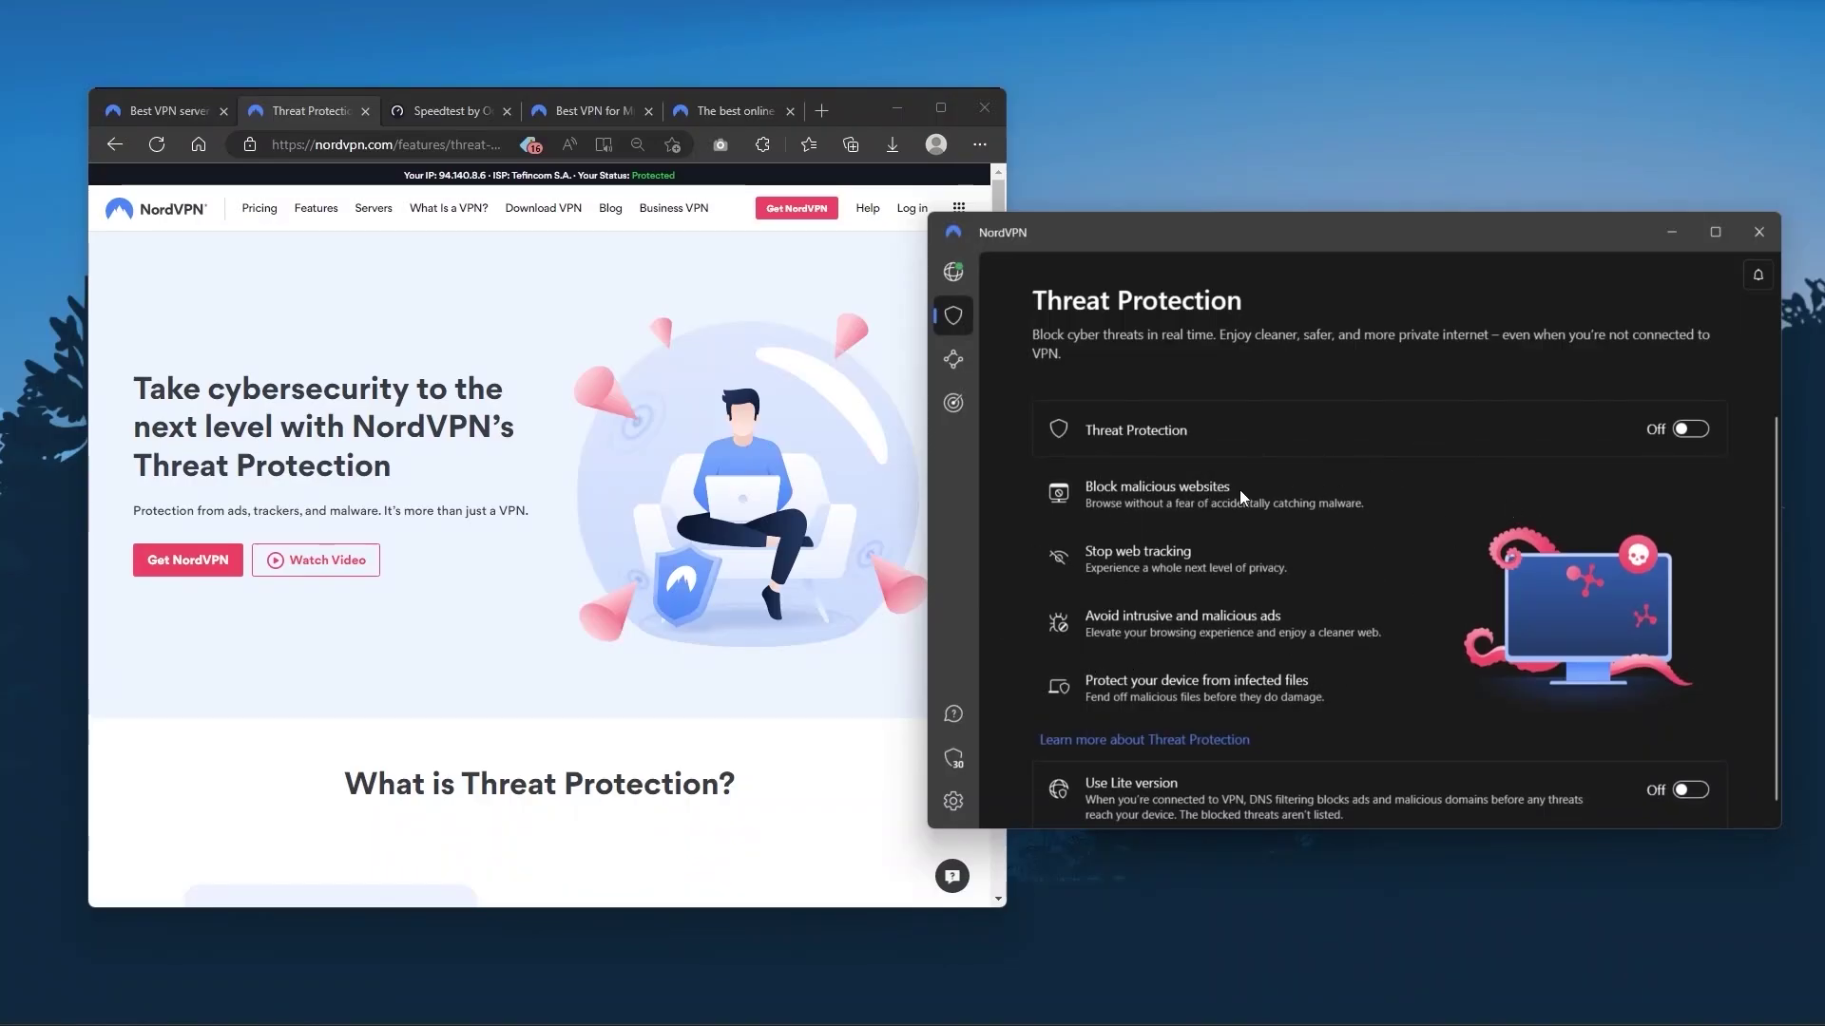
Visit NordVPN's server map, then its Threat Protection, Meshnet and Dark Web Monitor pages.
click(953, 272)
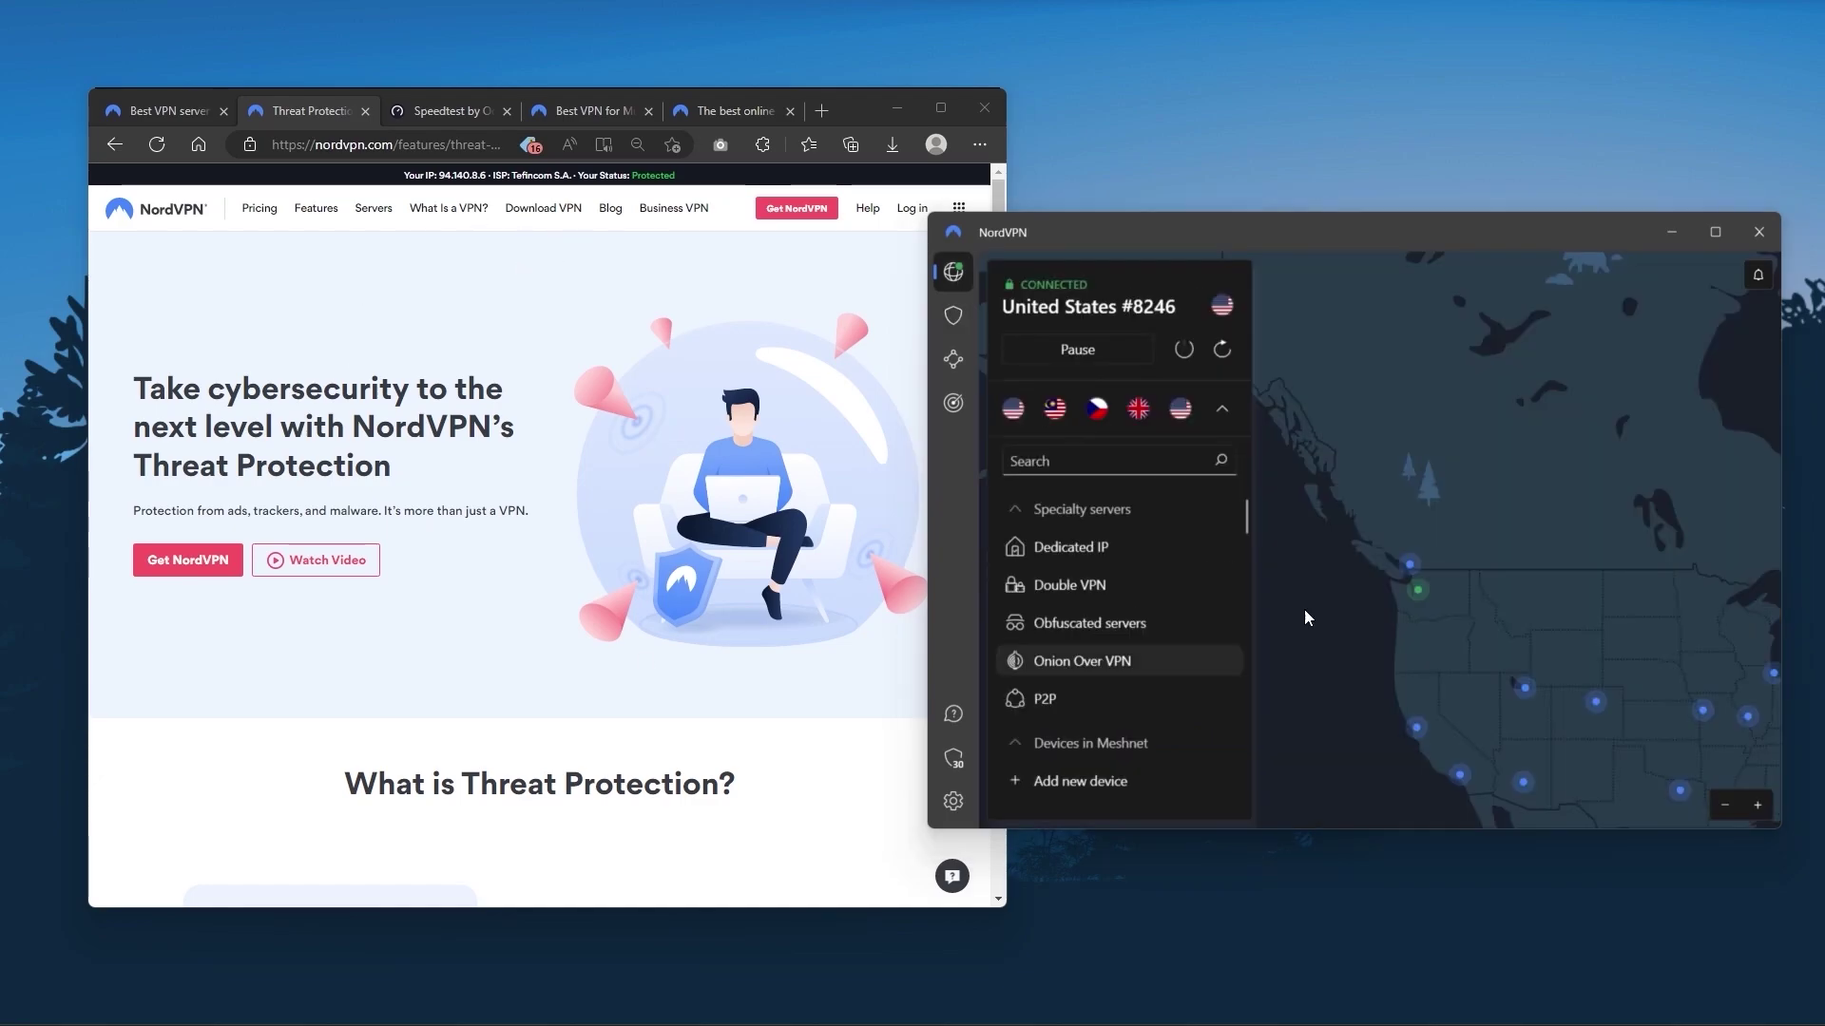
click(955, 316)
click(953, 360)
click(956, 404)
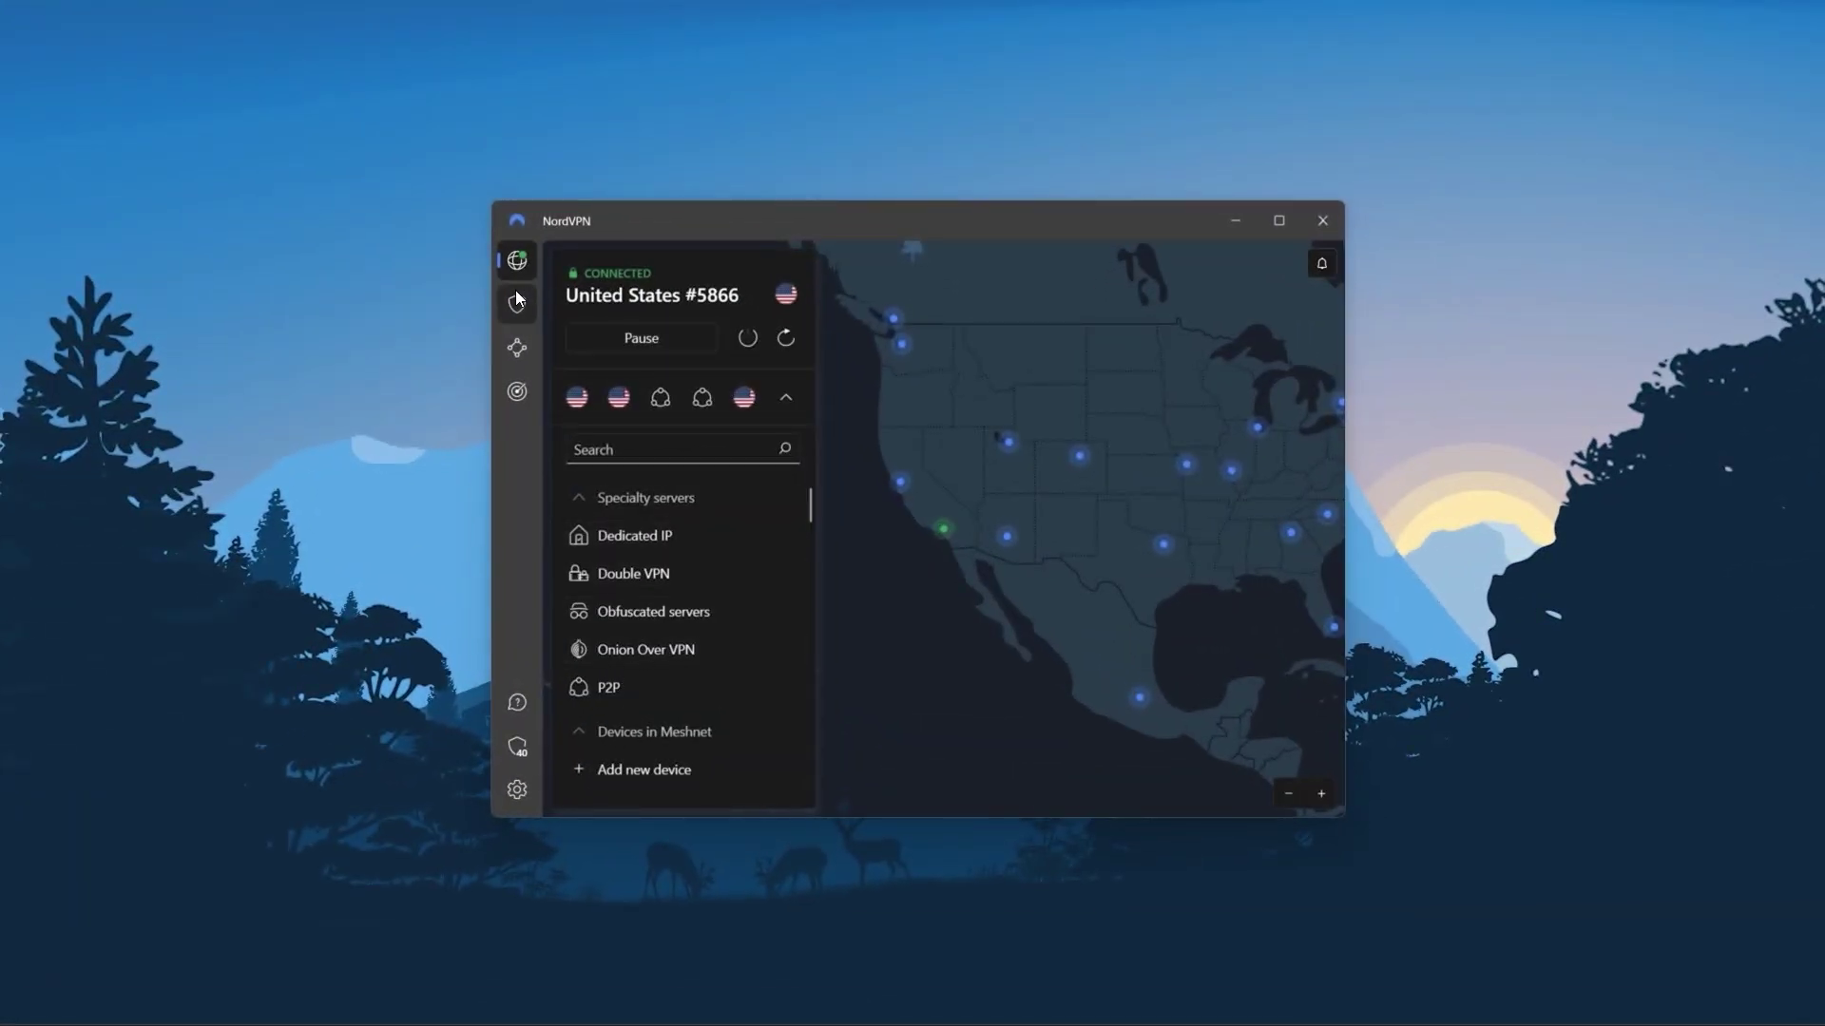
Step through NordVPN's Meshnet and Dark Web Monitor pages, ending on its Settings page.
click(518, 303)
click(518, 347)
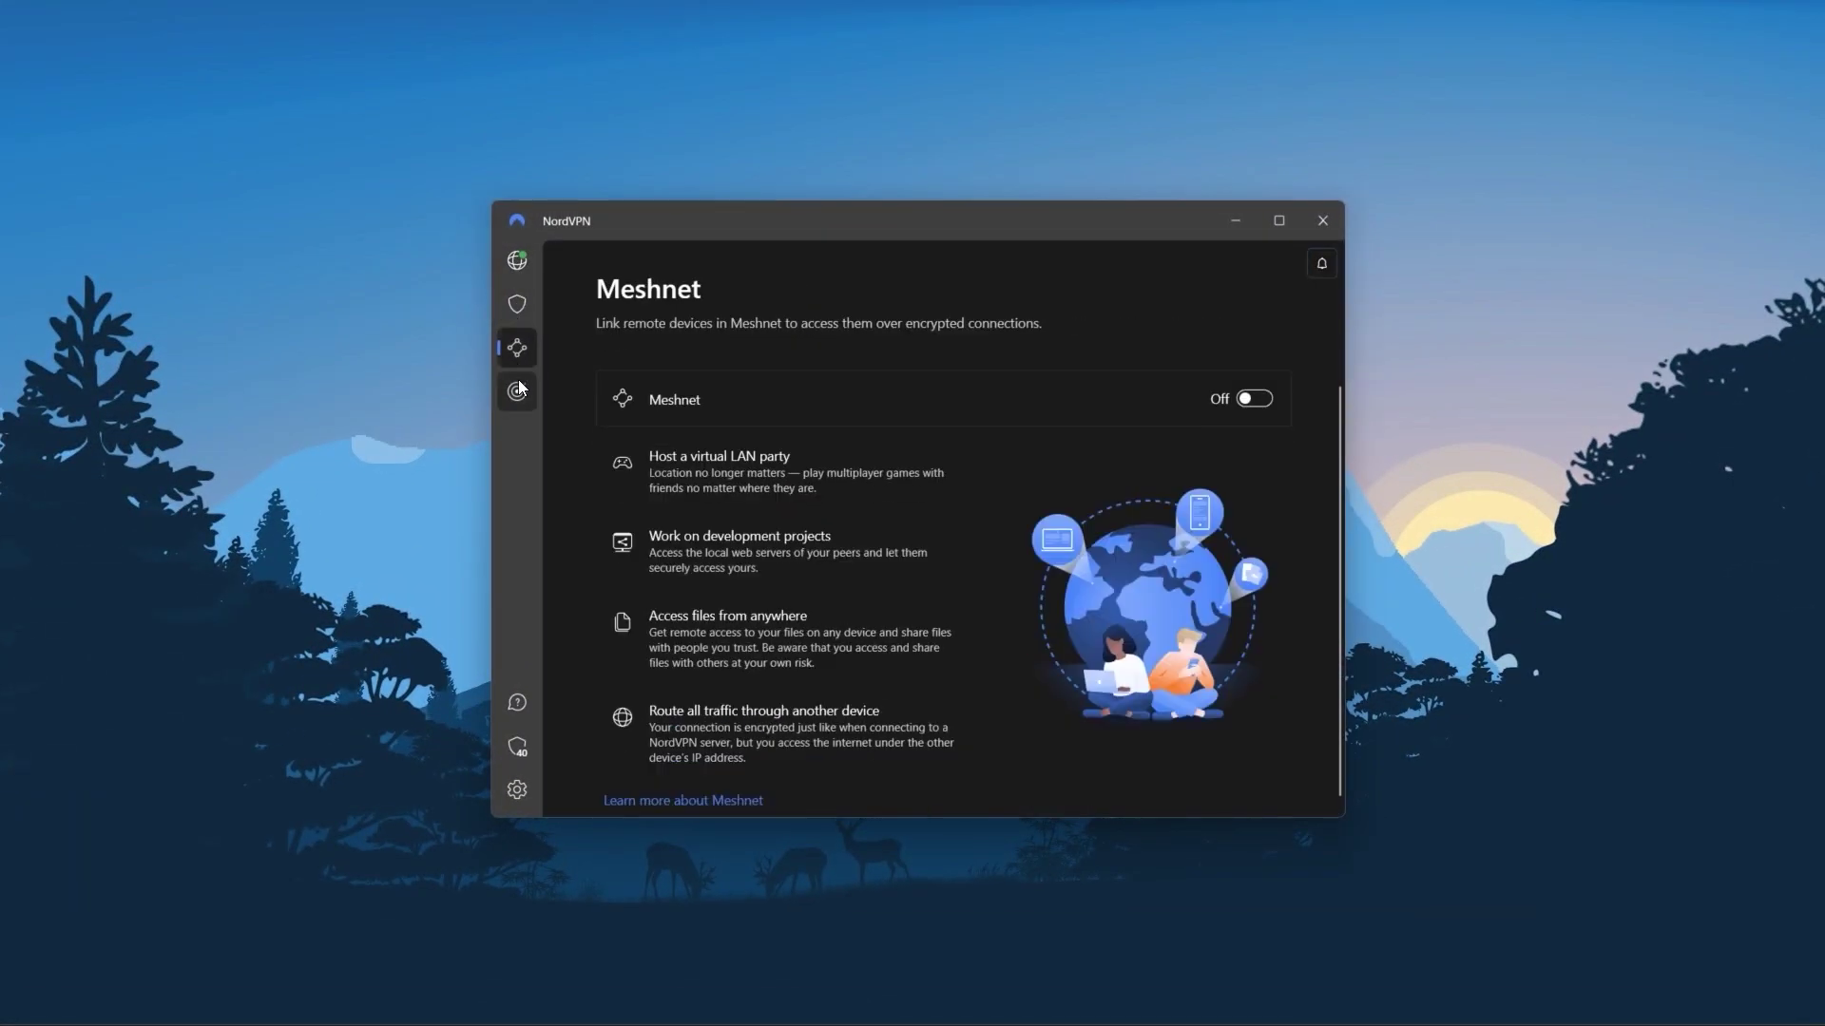
click(518, 392)
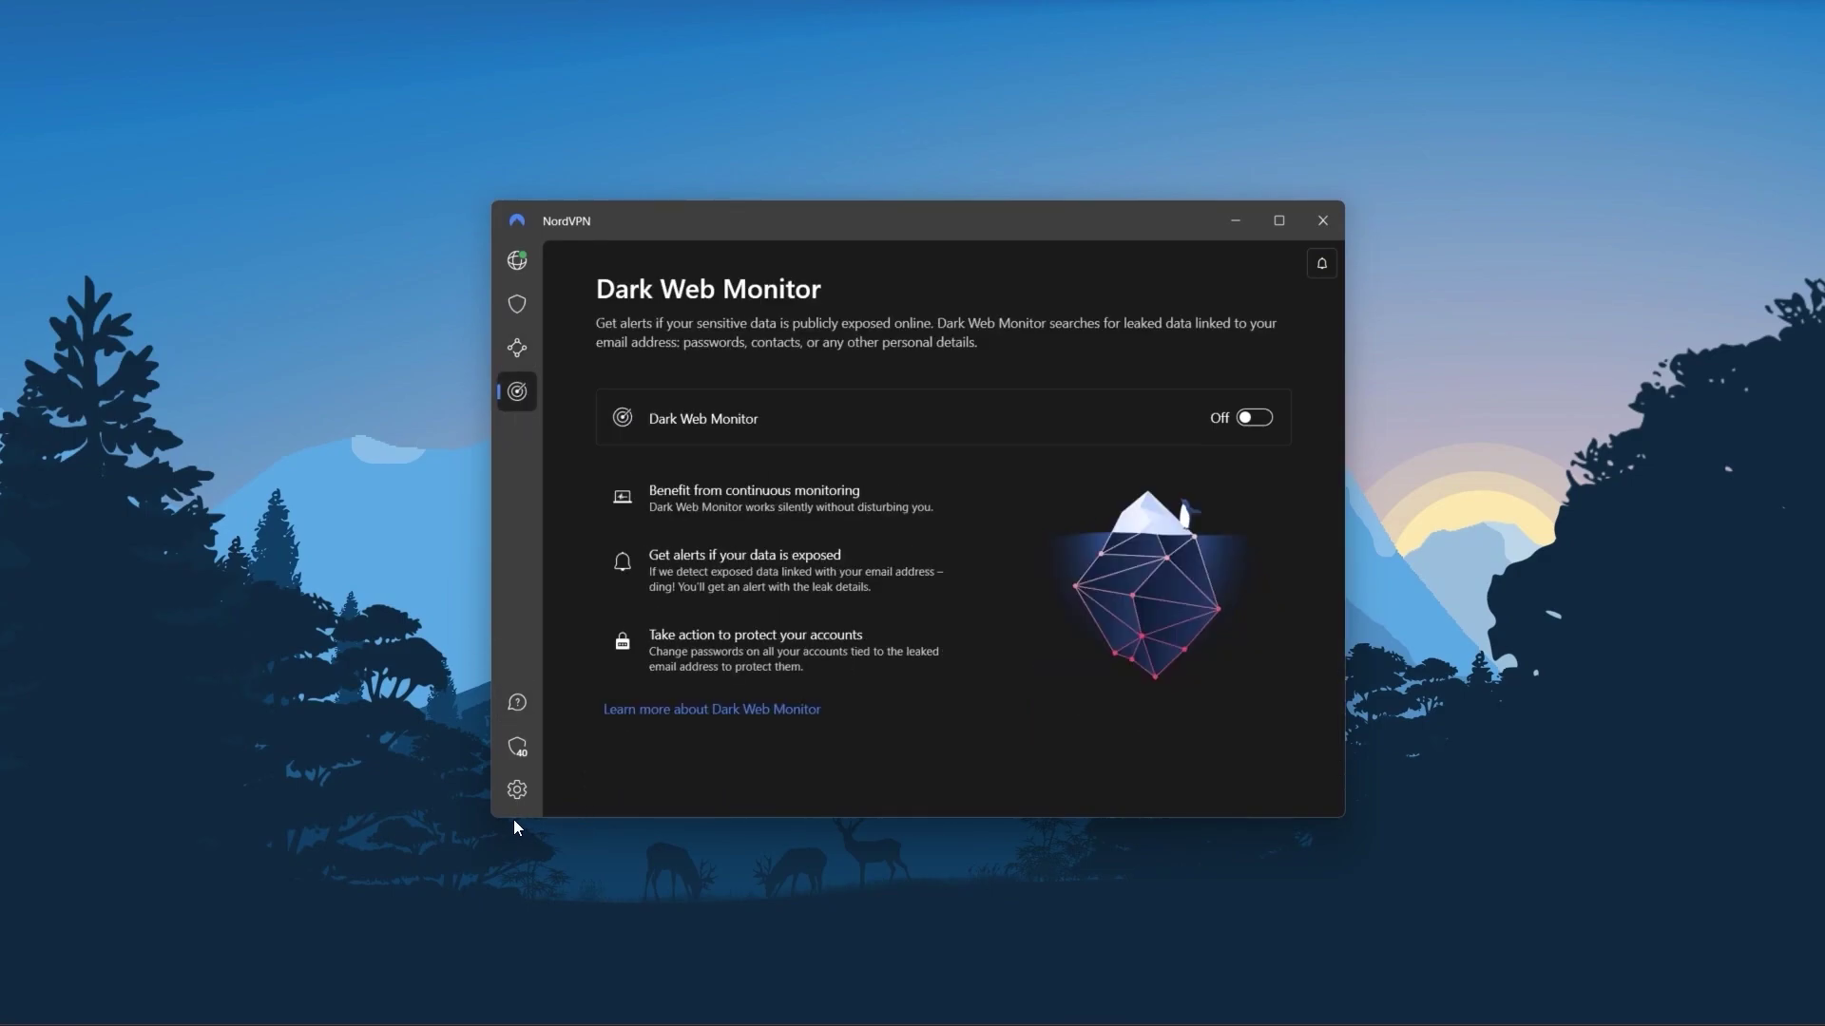
click(518, 790)
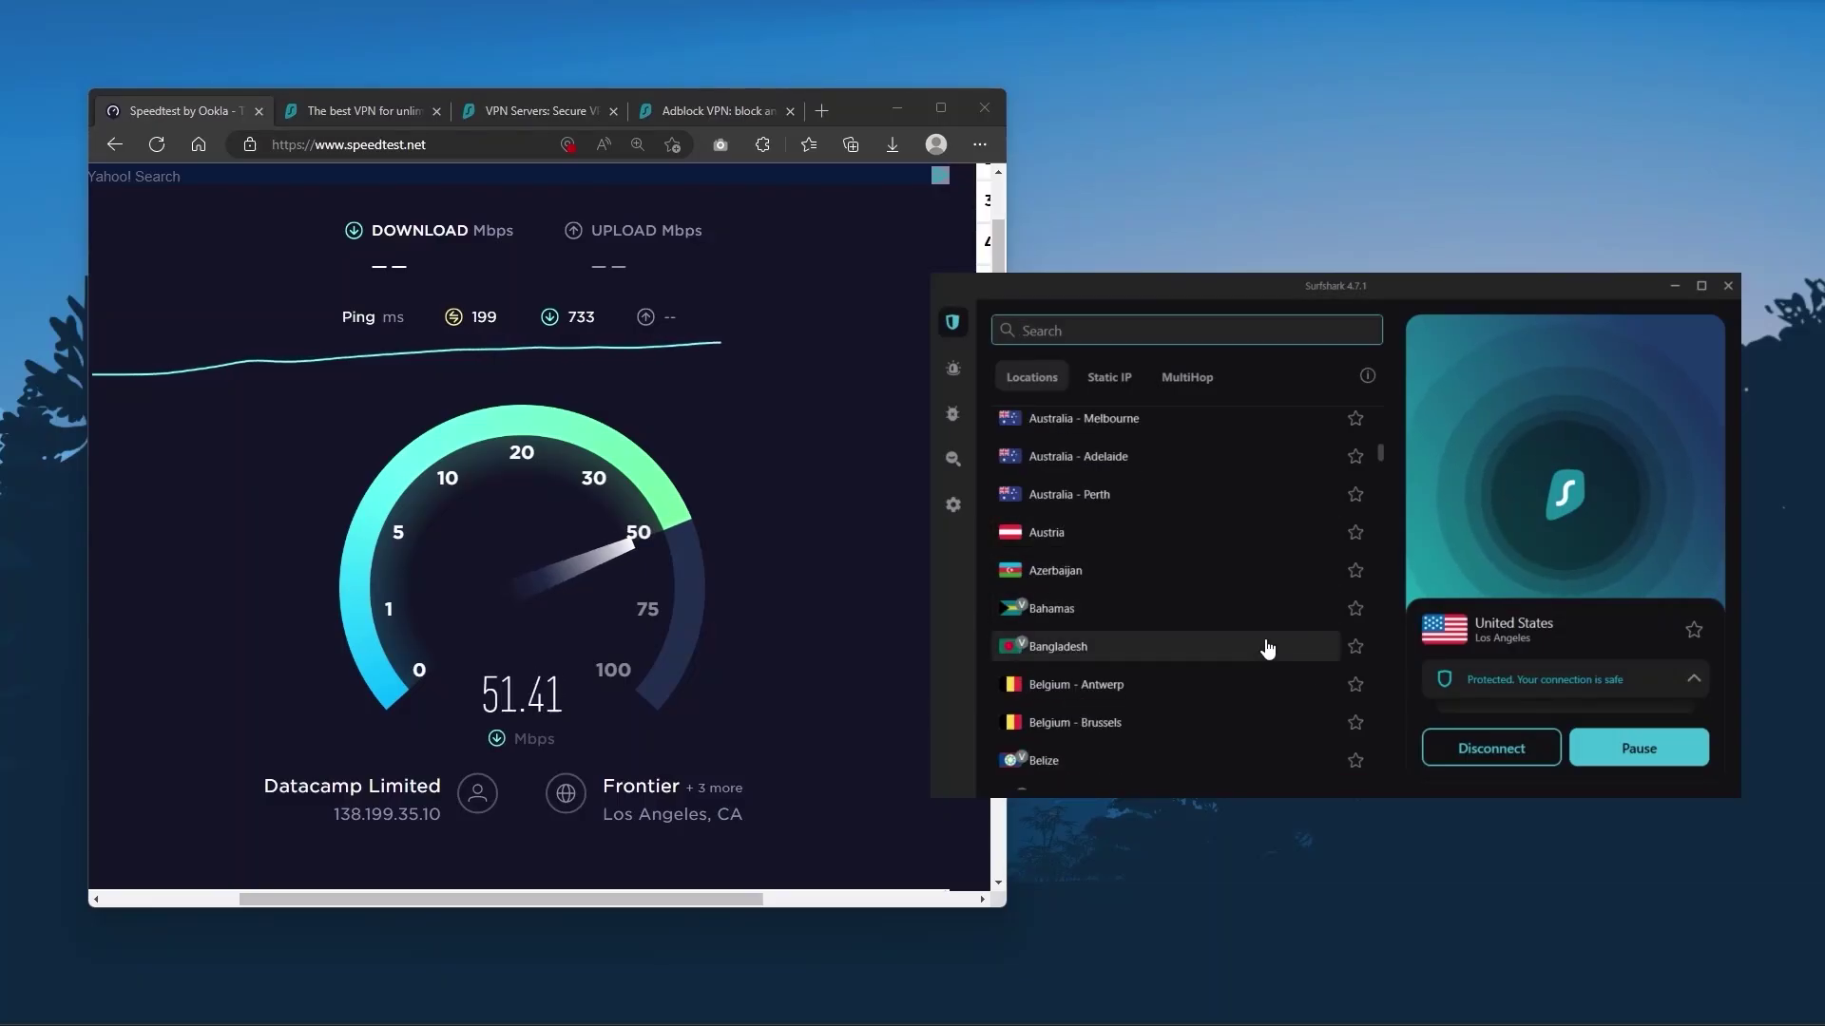
scroll(1268, 627, up, 2)
scroll(1267, 597, up, 3)
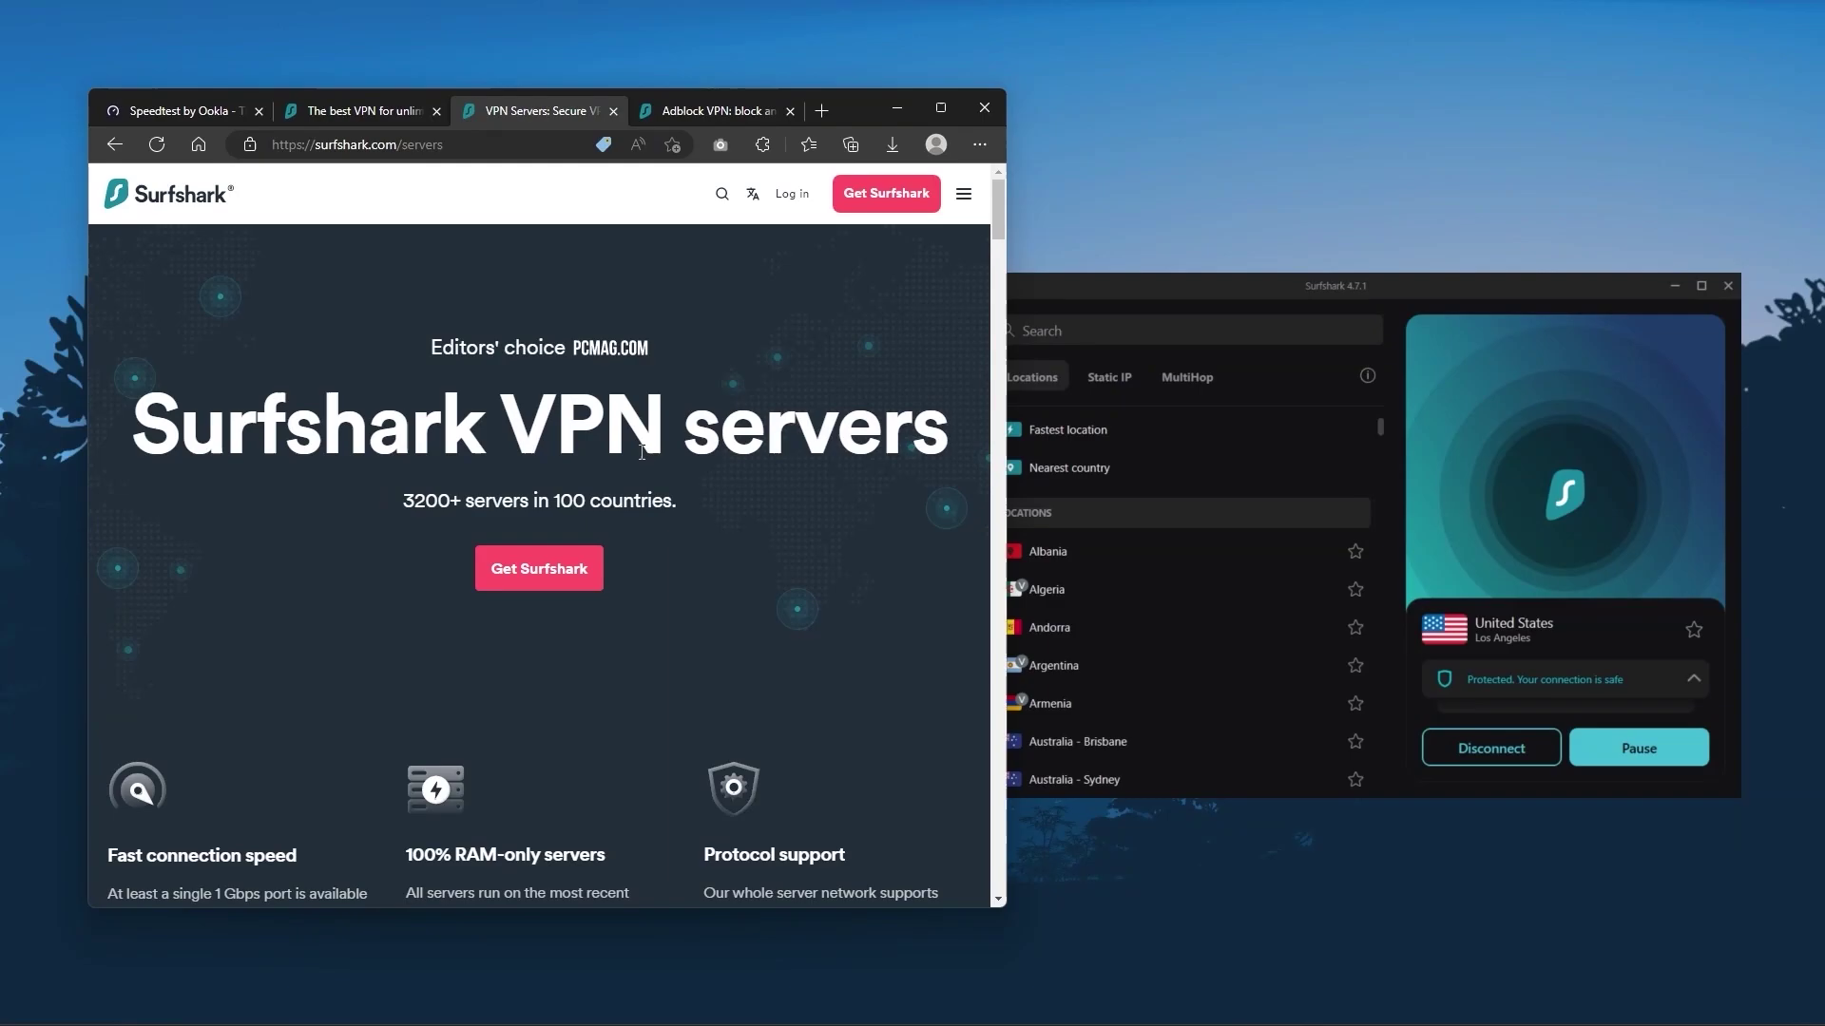
scroll(743, 590, down, 1)
scroll(743, 590, down, 5)
scroll(737, 599, down, 4)
scroll(737, 599, down, 4)
Bring Surfshark forward, then show the CleanWeb ad blocker page in the browser.
click(1255, 286)
scroll(1193, 591, down, 2)
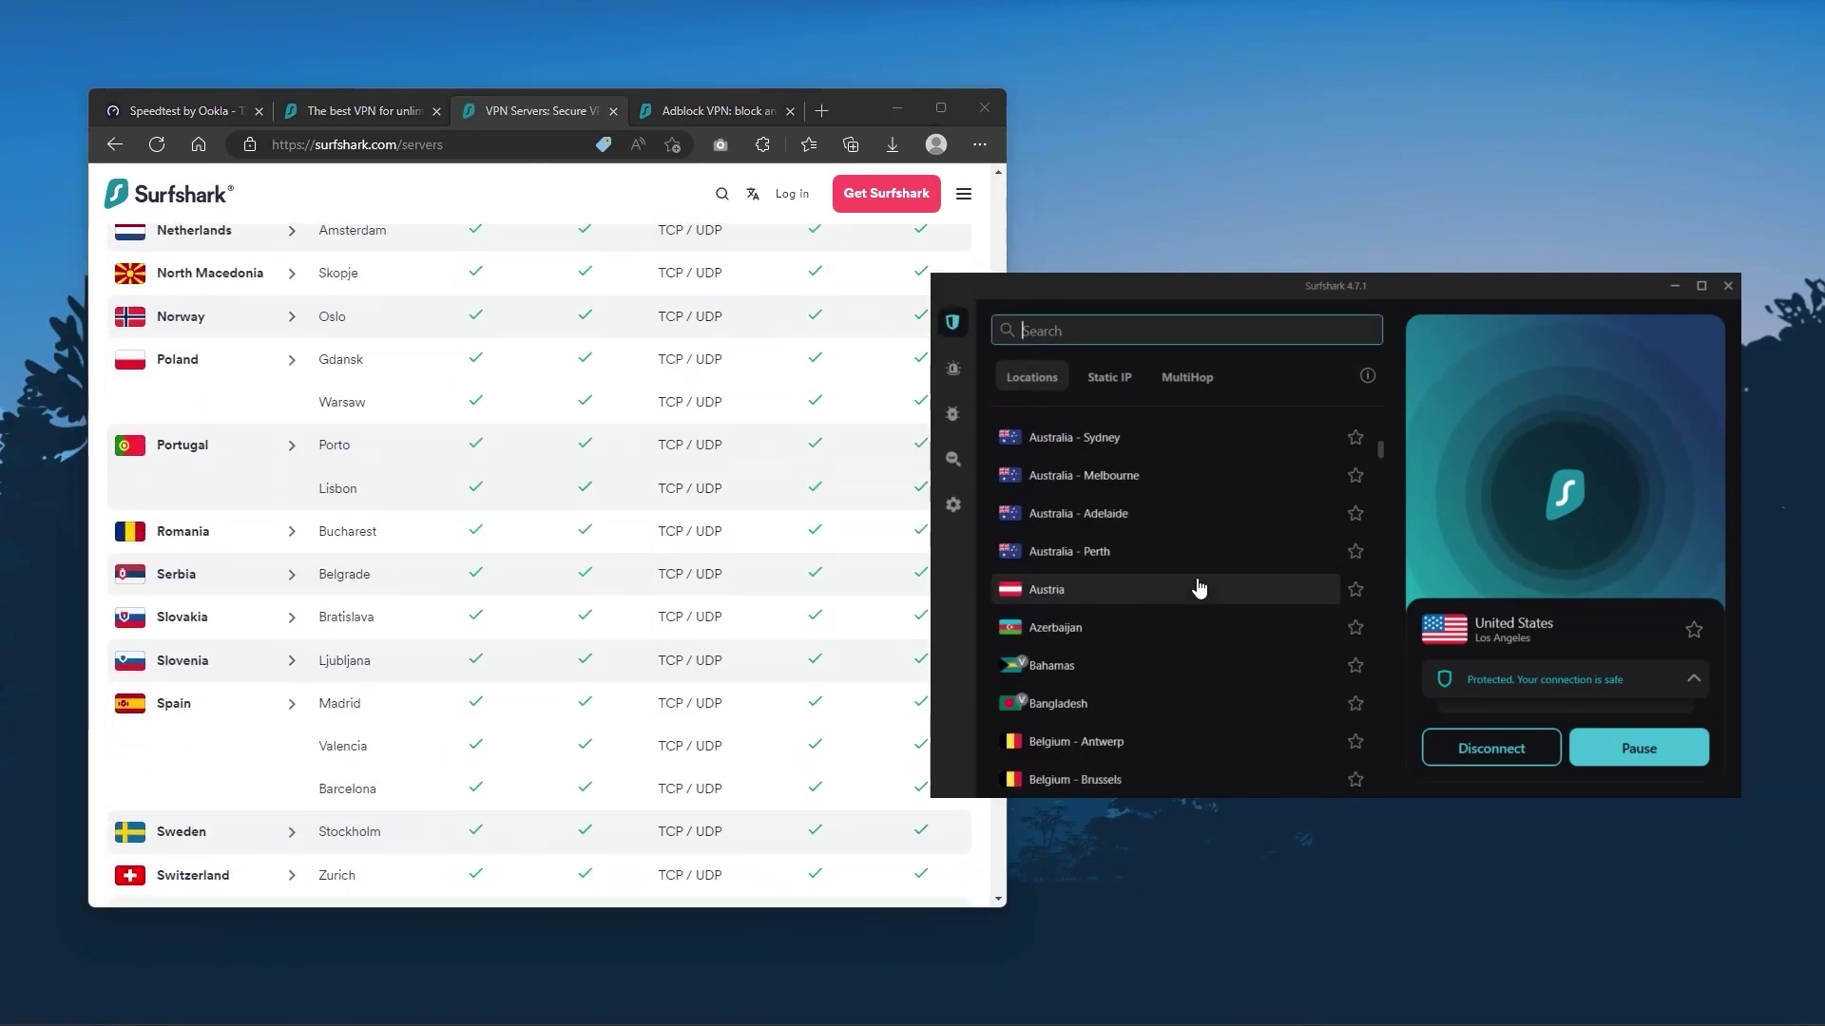
scroll(1194, 590, down, 3)
scroll(1194, 591, down, 6)
scroll(1158, 538, down, 3)
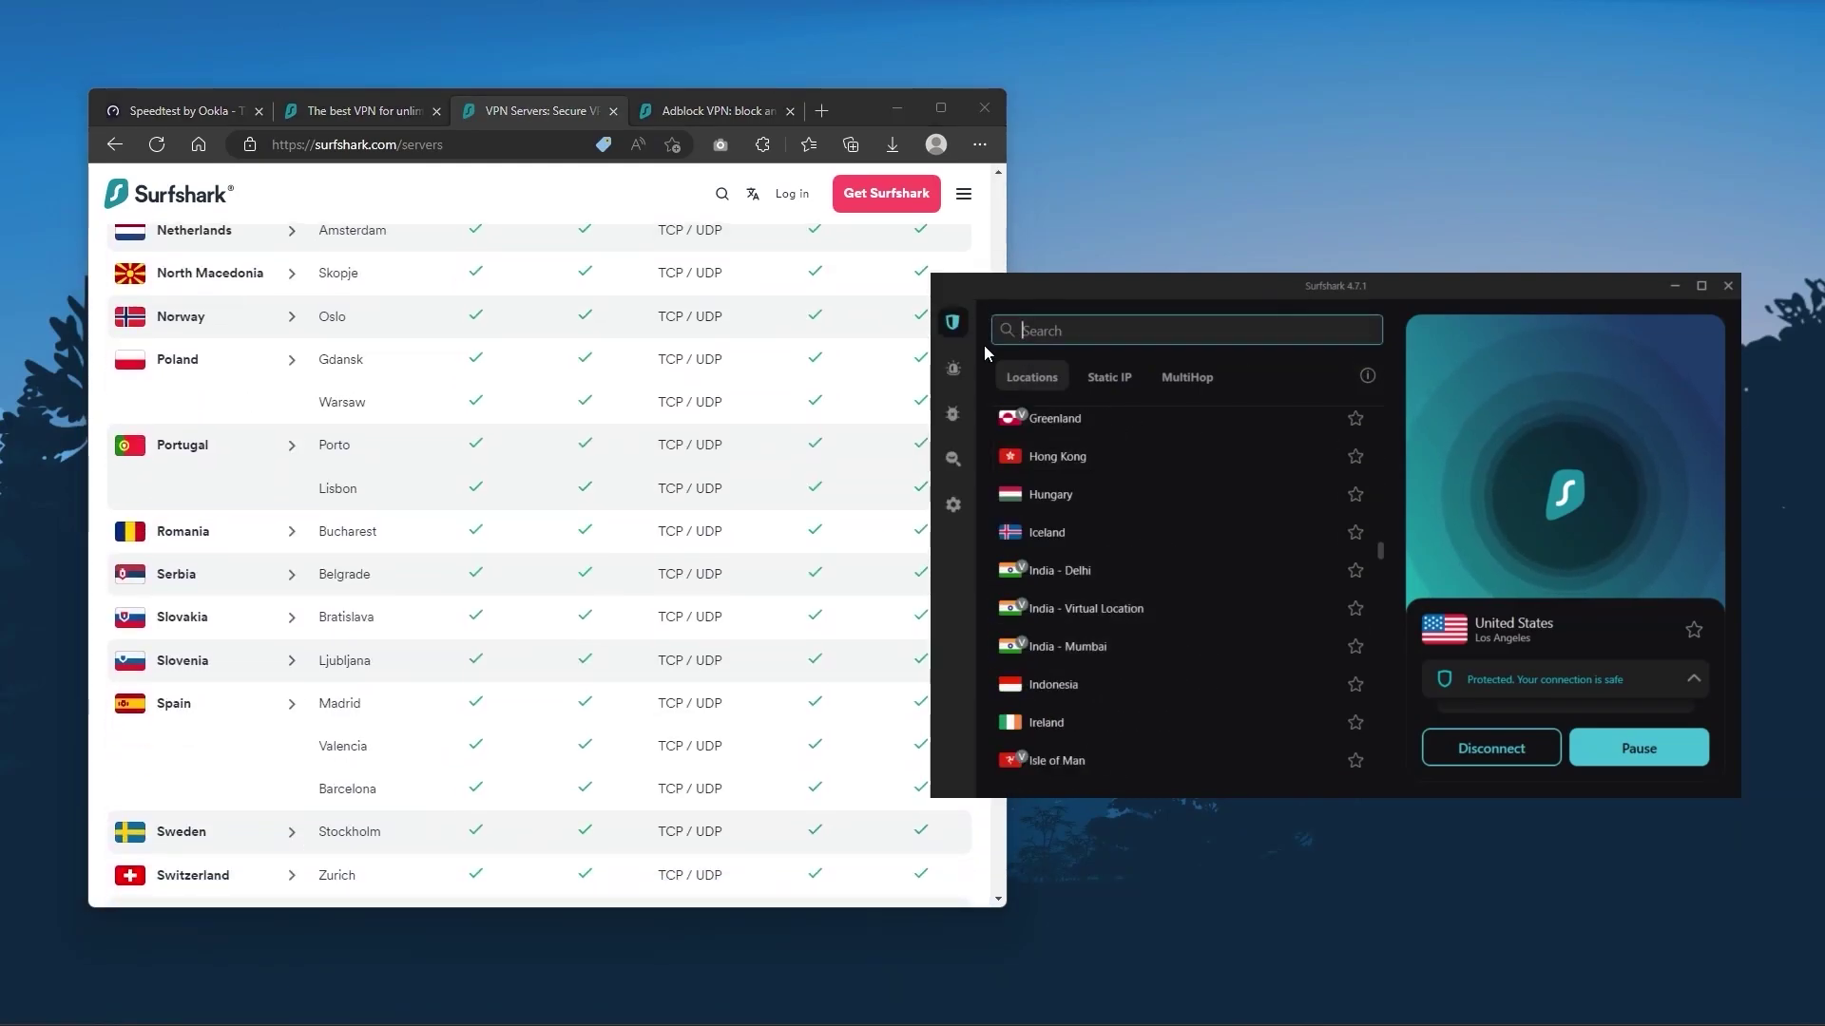
click(912, 320)
click(709, 110)
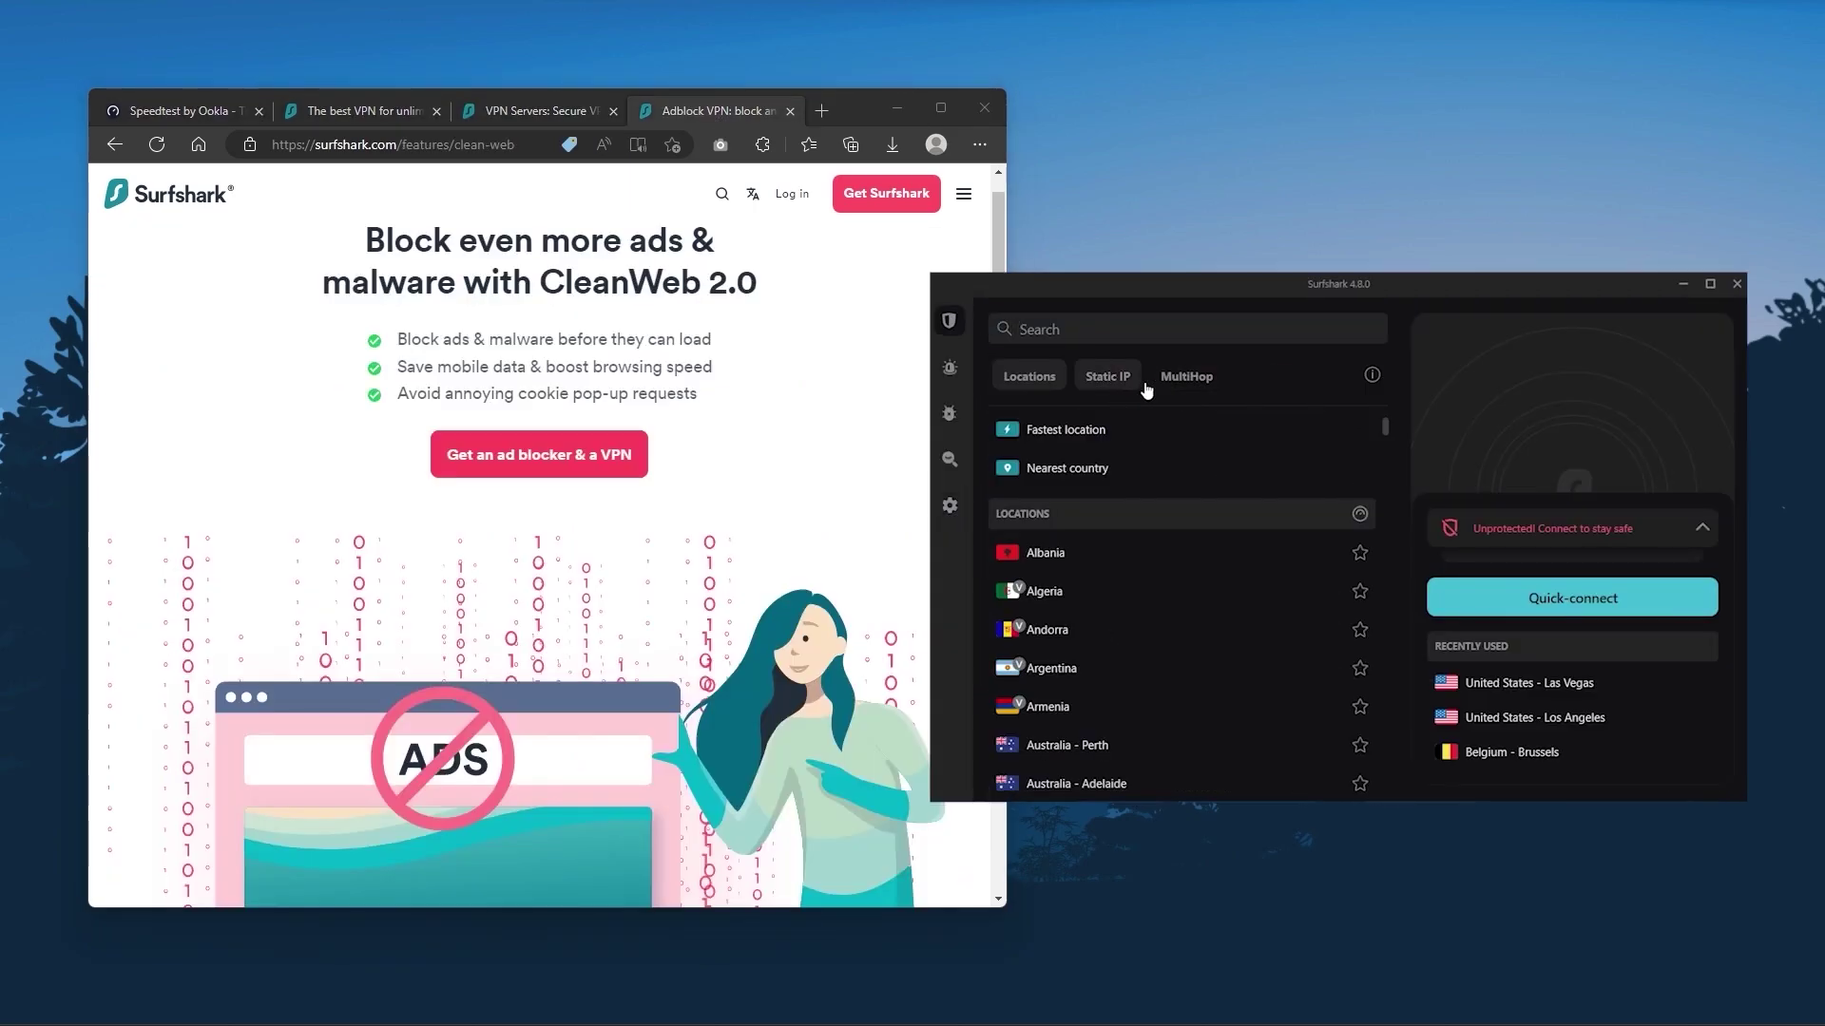
Browse Surfshark's Static IP and MultiHop lists and VPN settings, ending on the country list.
click(1141, 382)
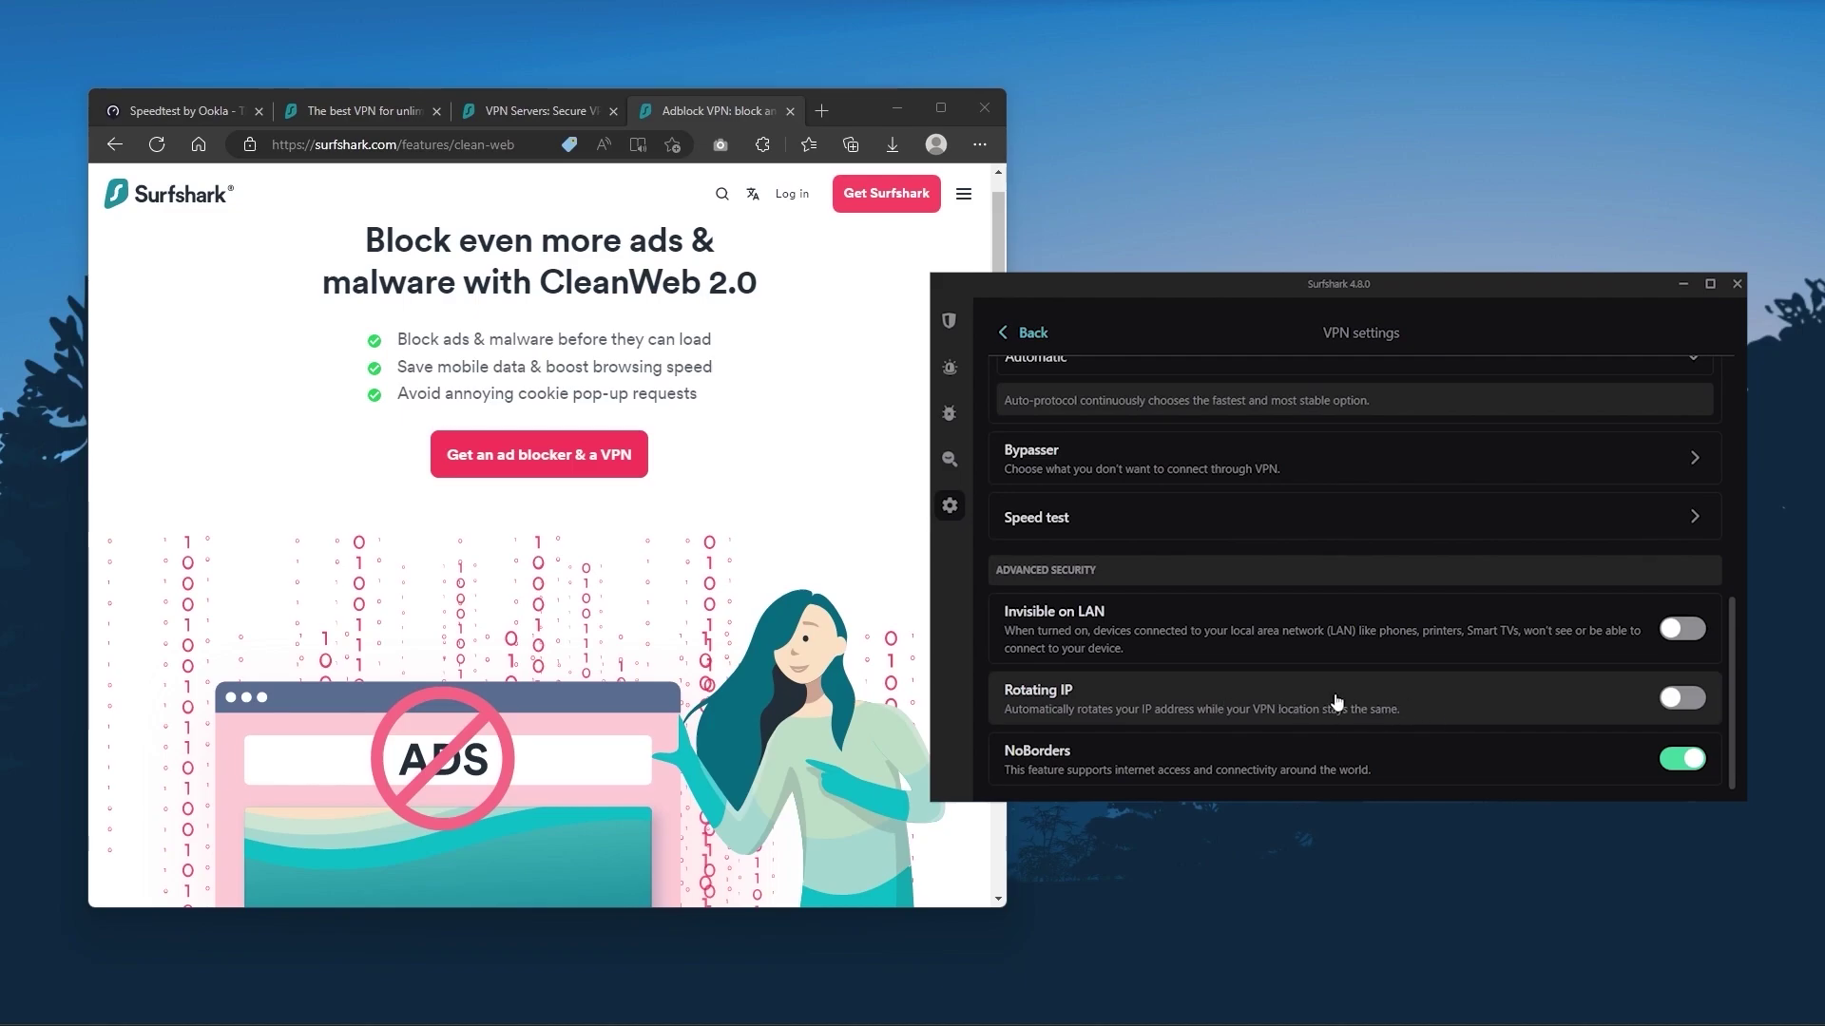
scroll(1278, 703, up, 3)
scroll(1278, 703, up, 5)
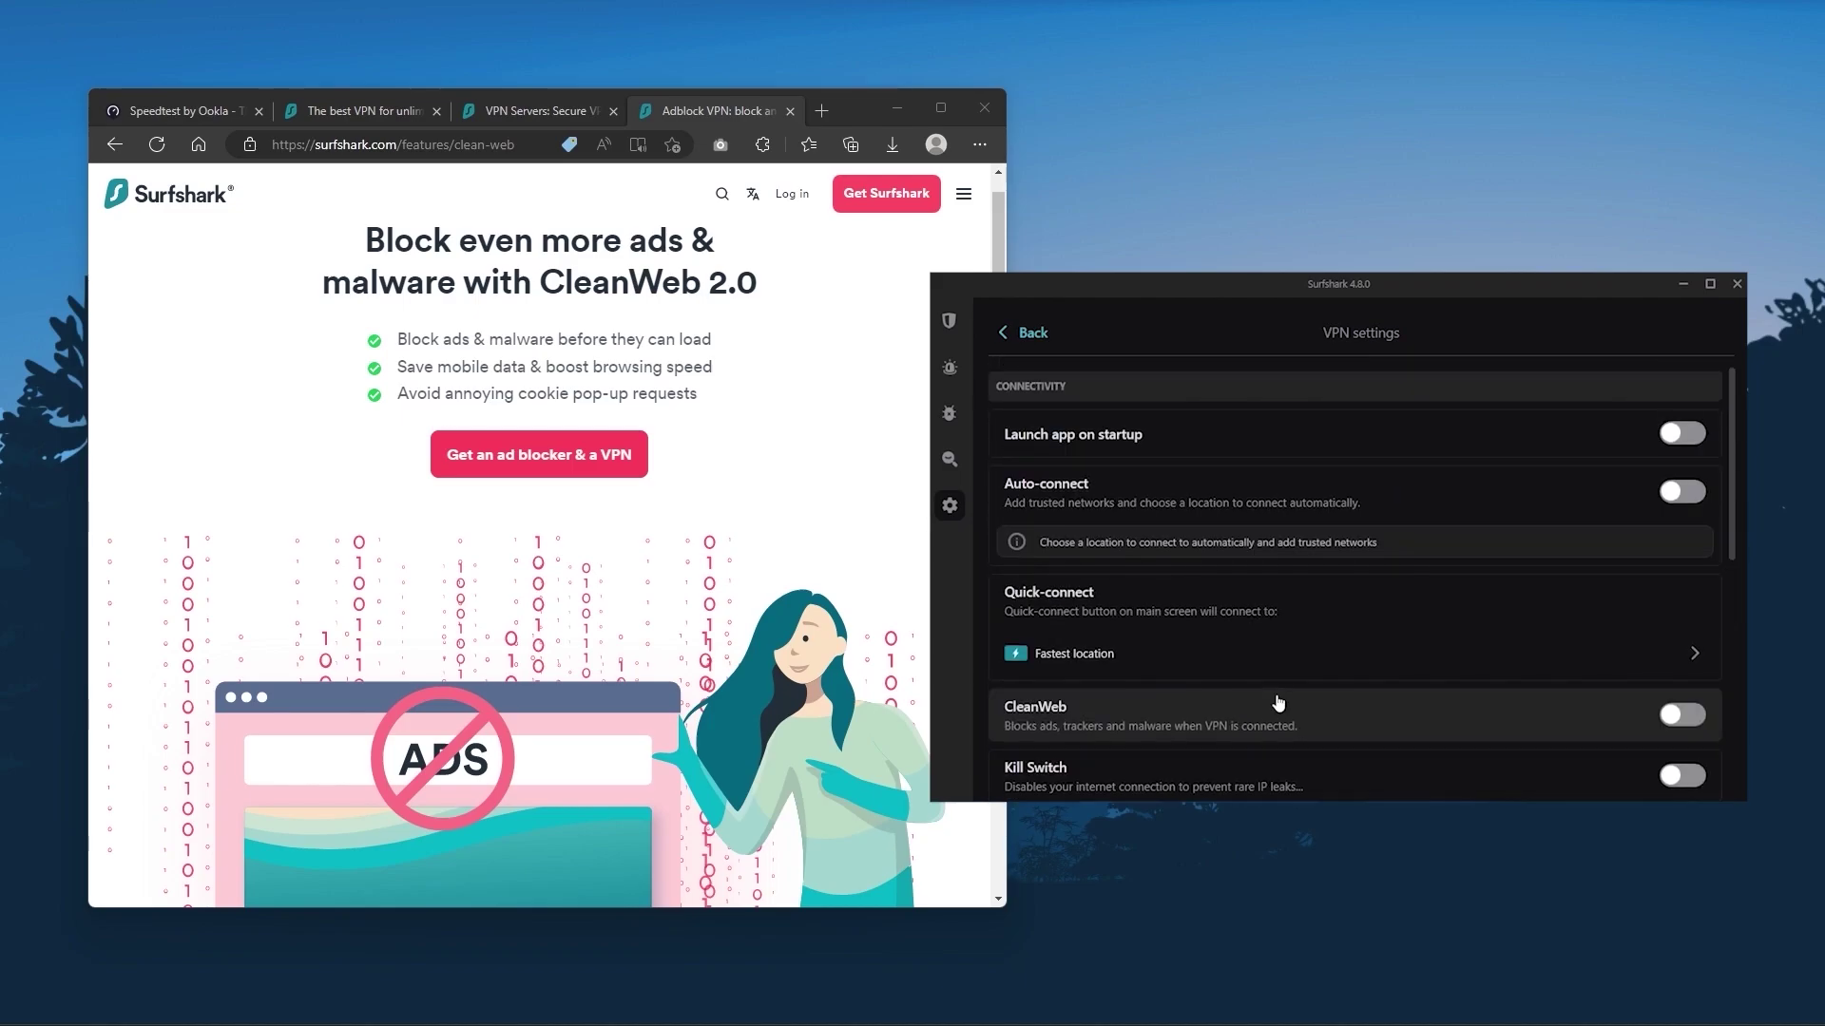
click(950, 322)
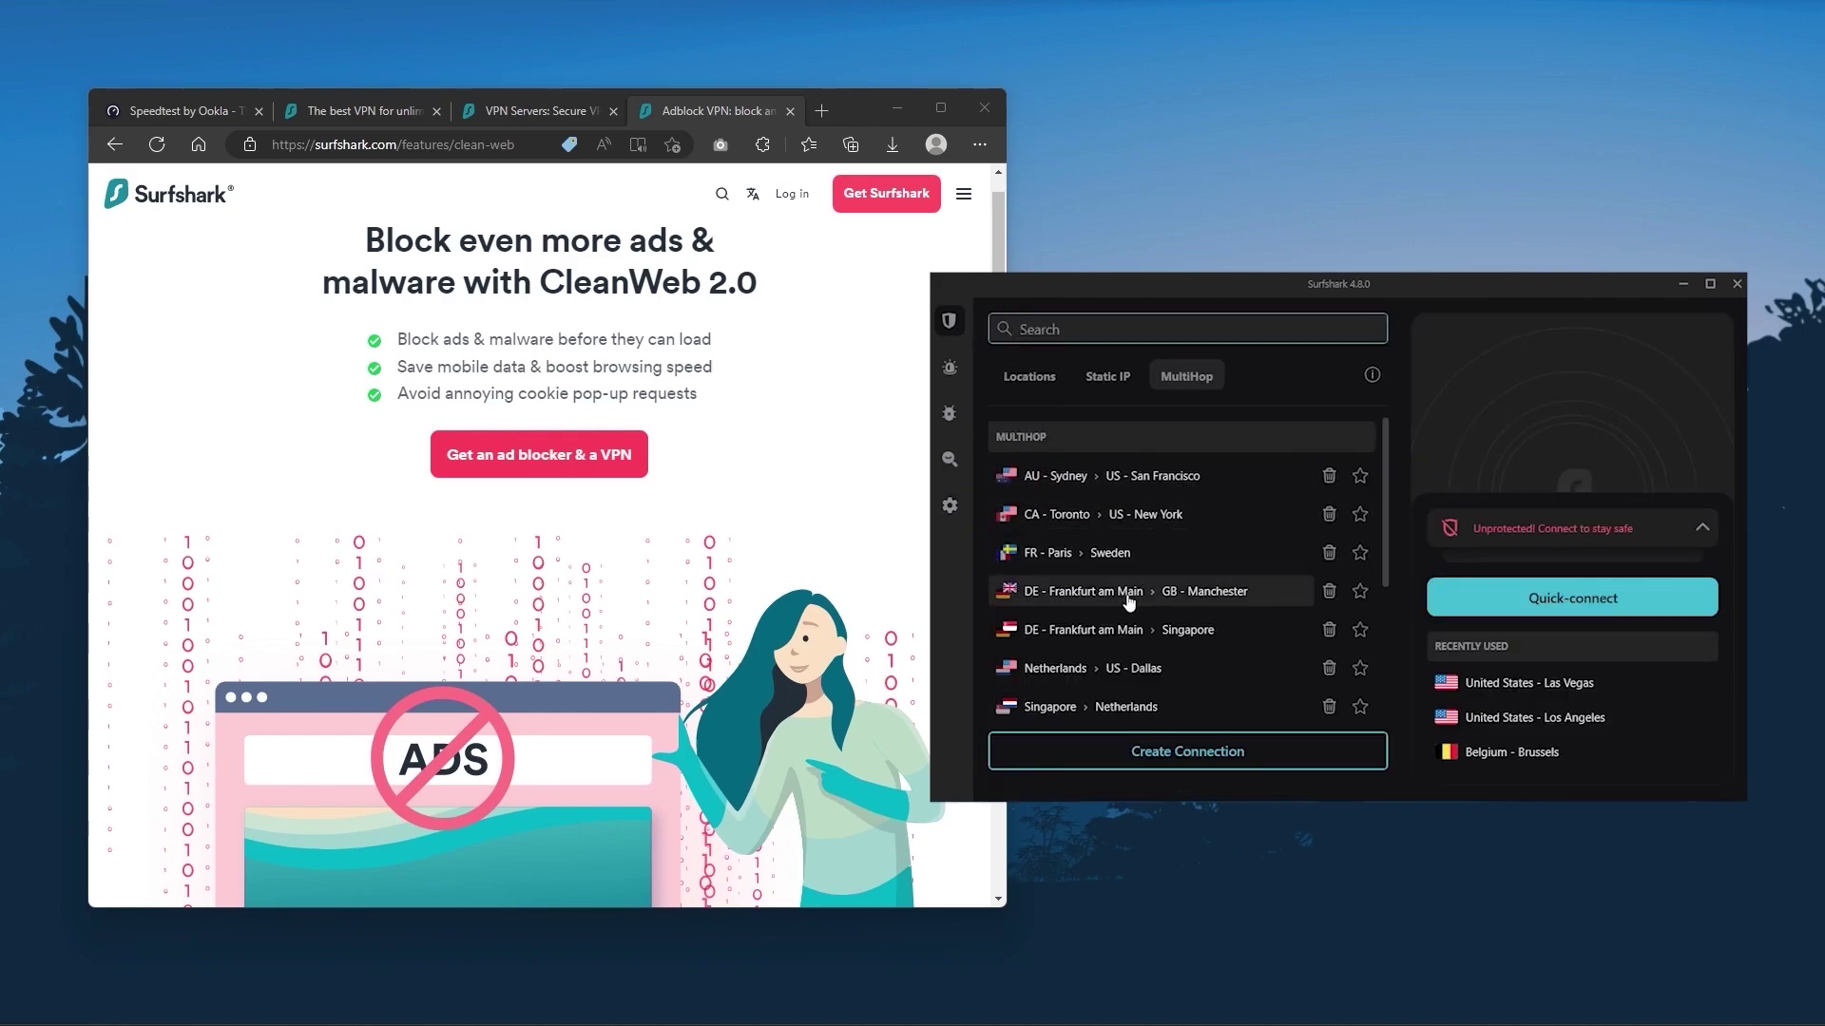
click(1029, 378)
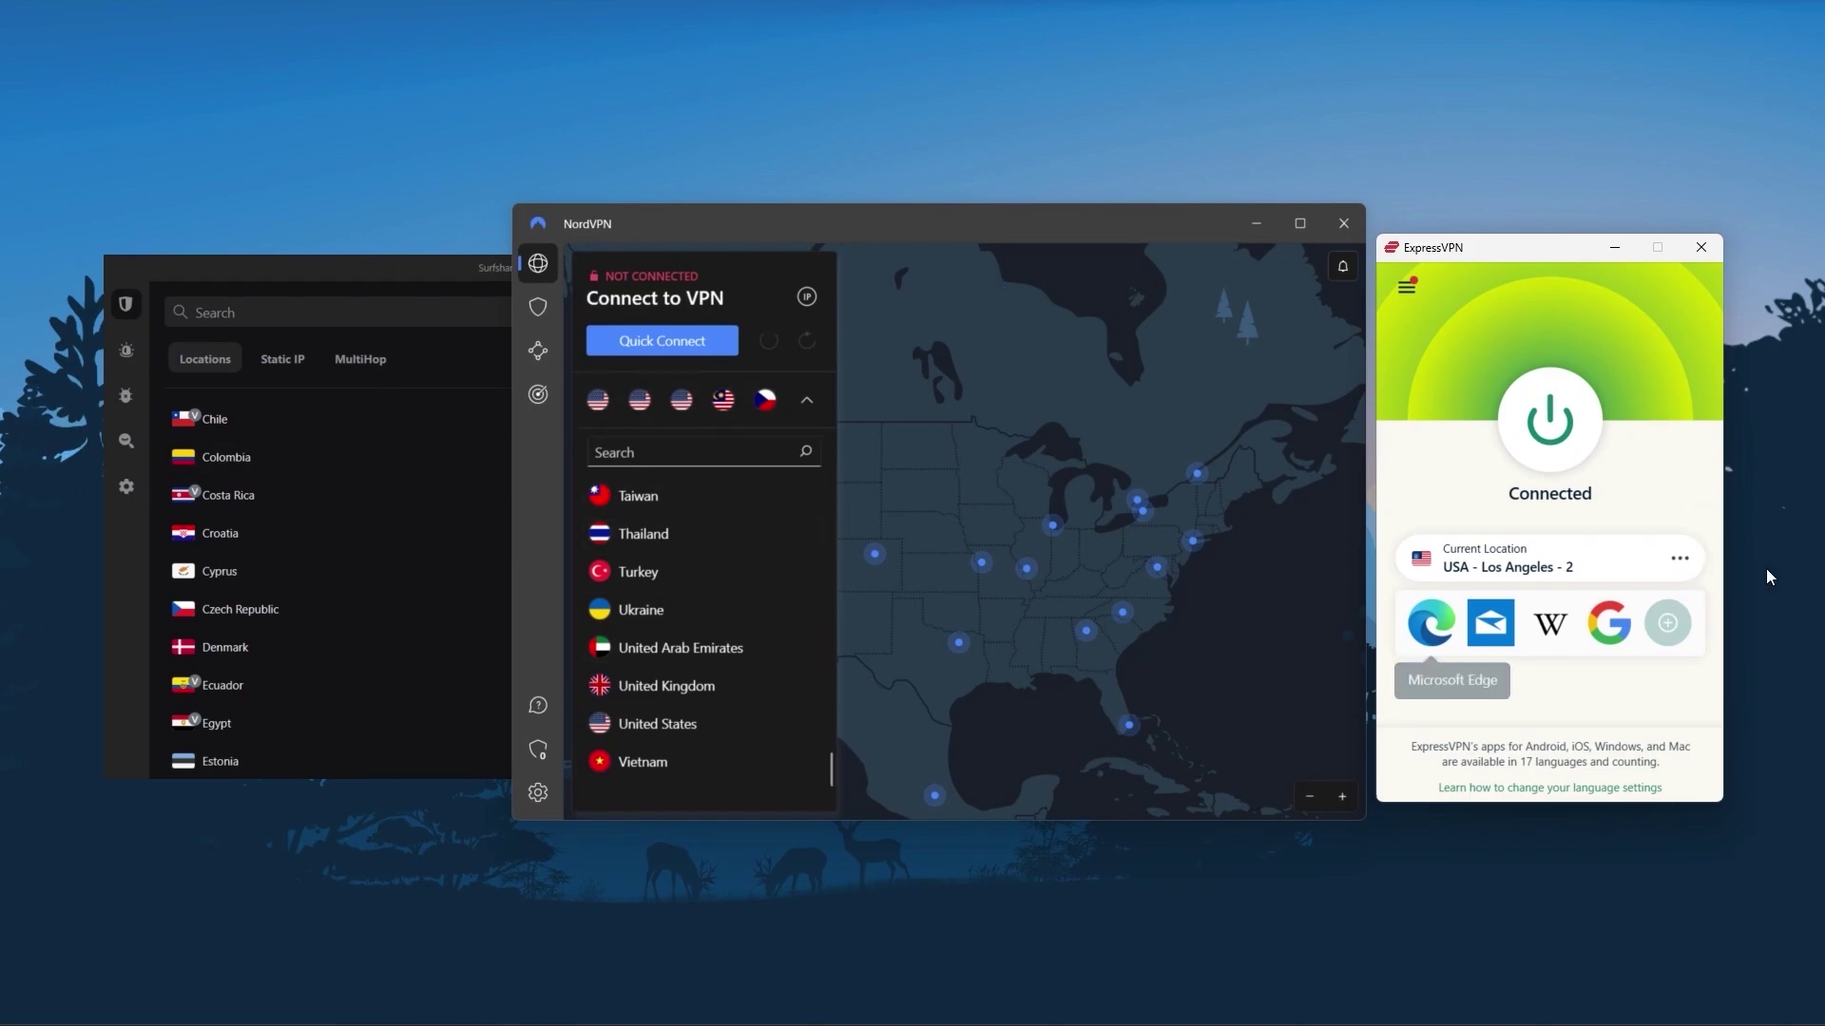
click(1684, 567)
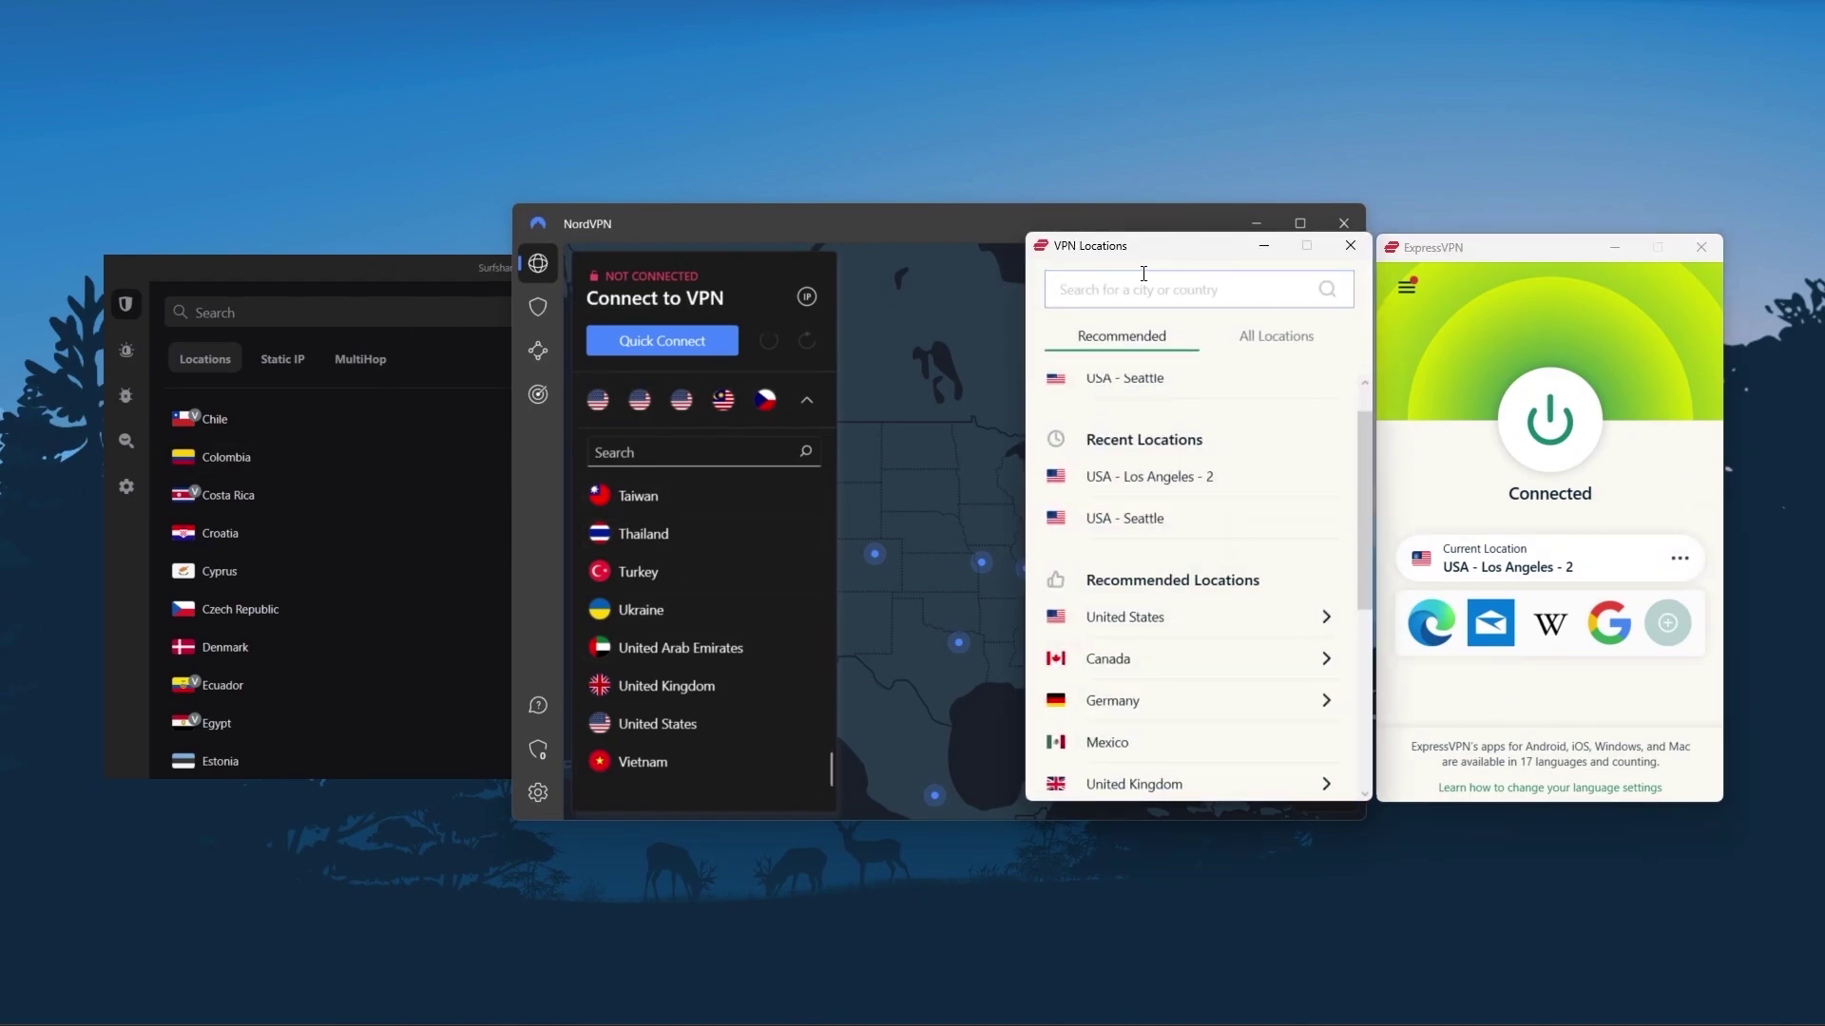
click(1349, 248)
click(1406, 285)
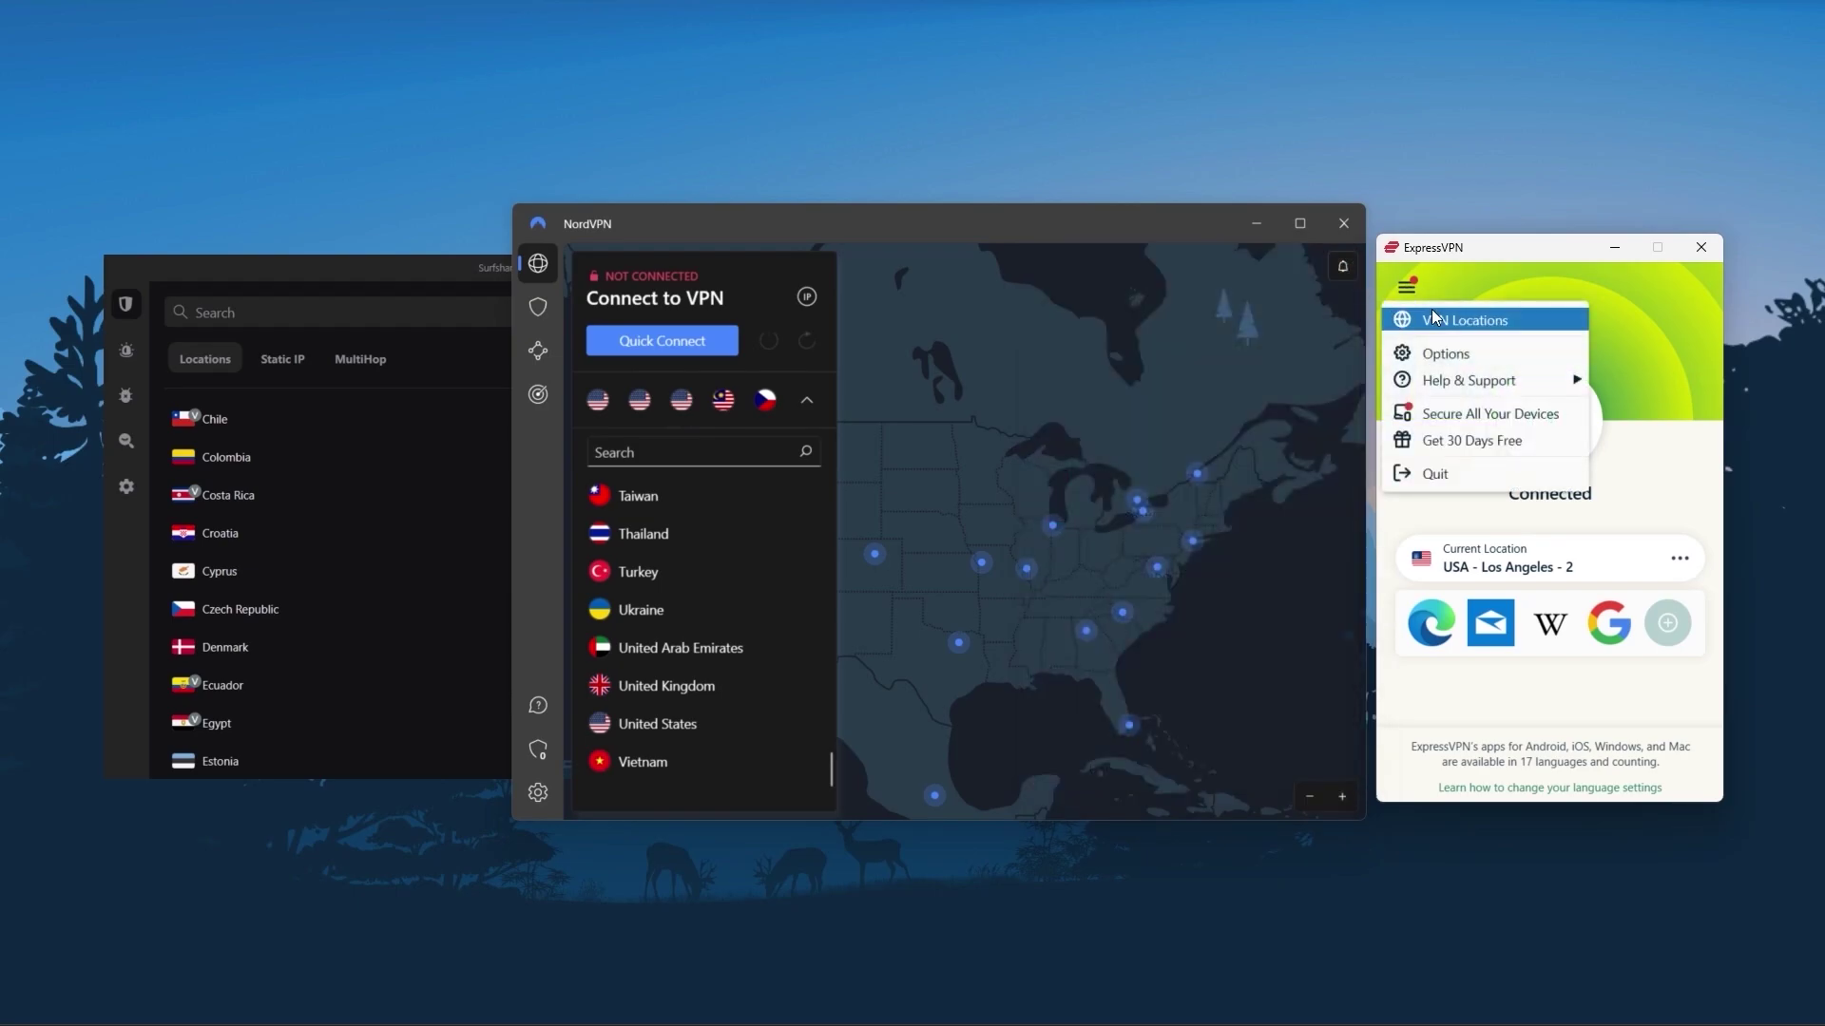
click(1463, 353)
drag(1788, 250, 963, 262)
click(1130, 298)
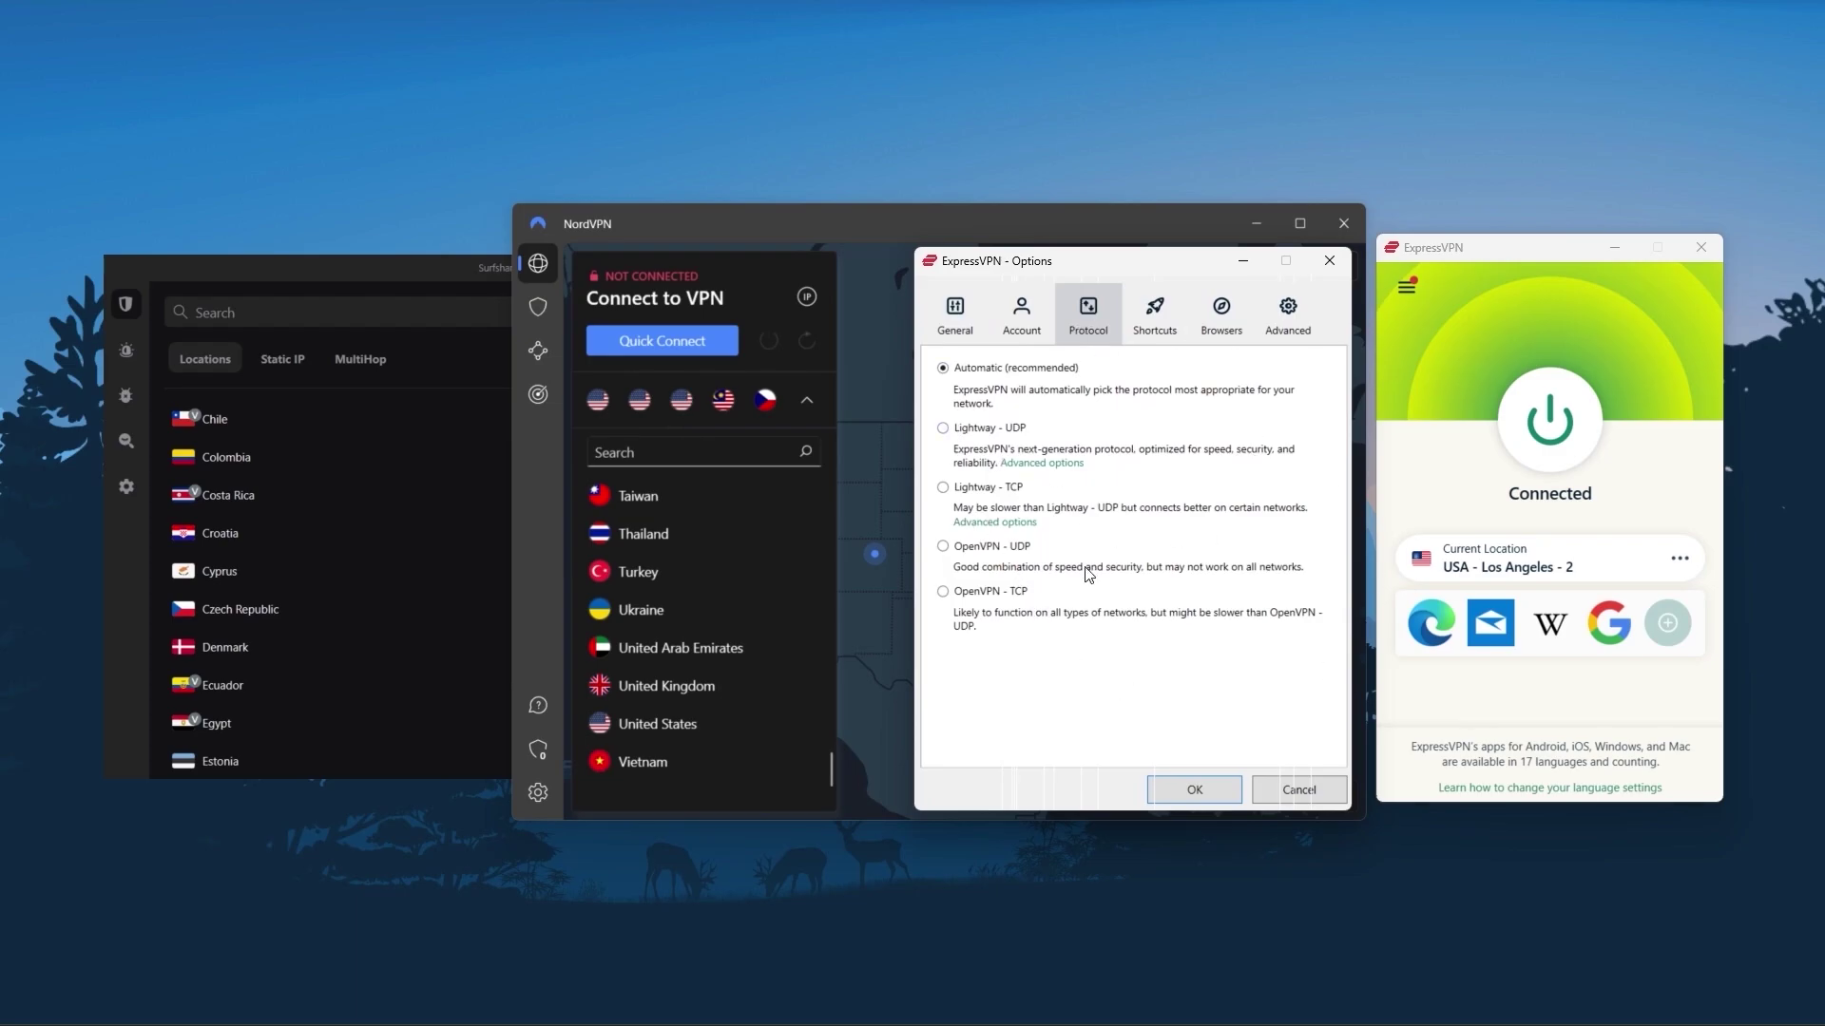
click(1286, 789)
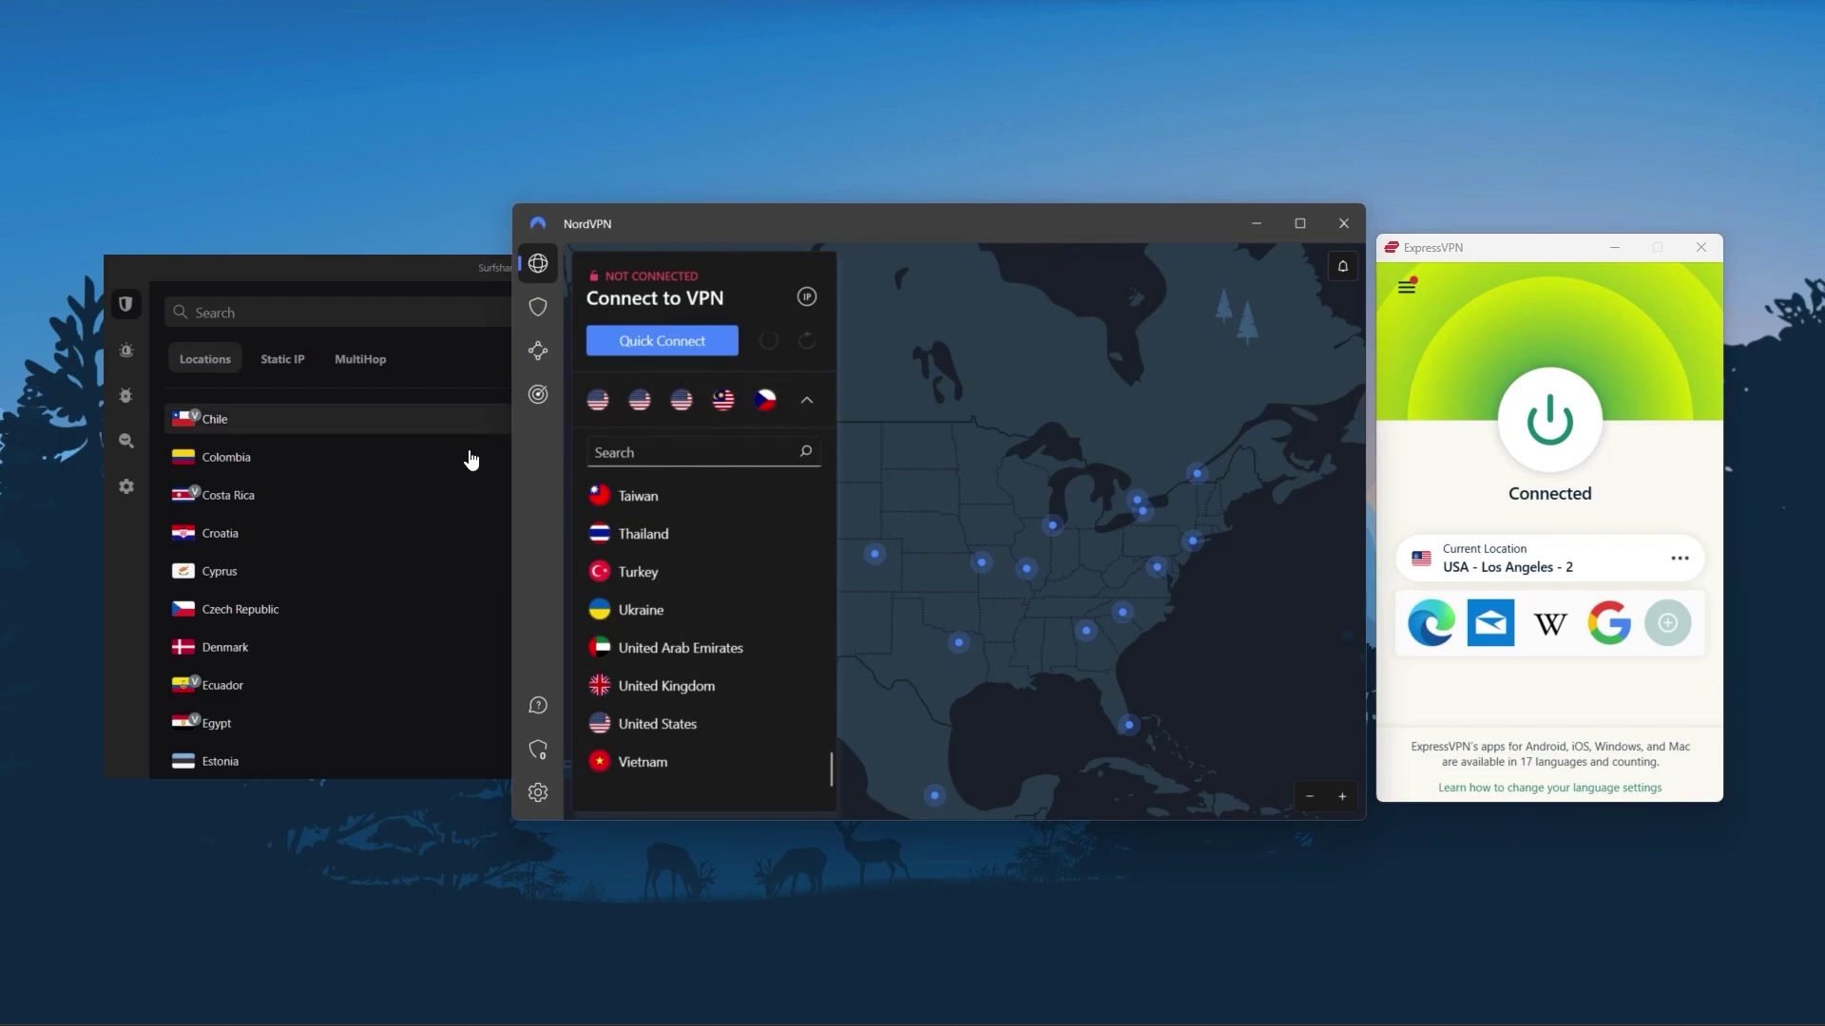
click(540, 794)
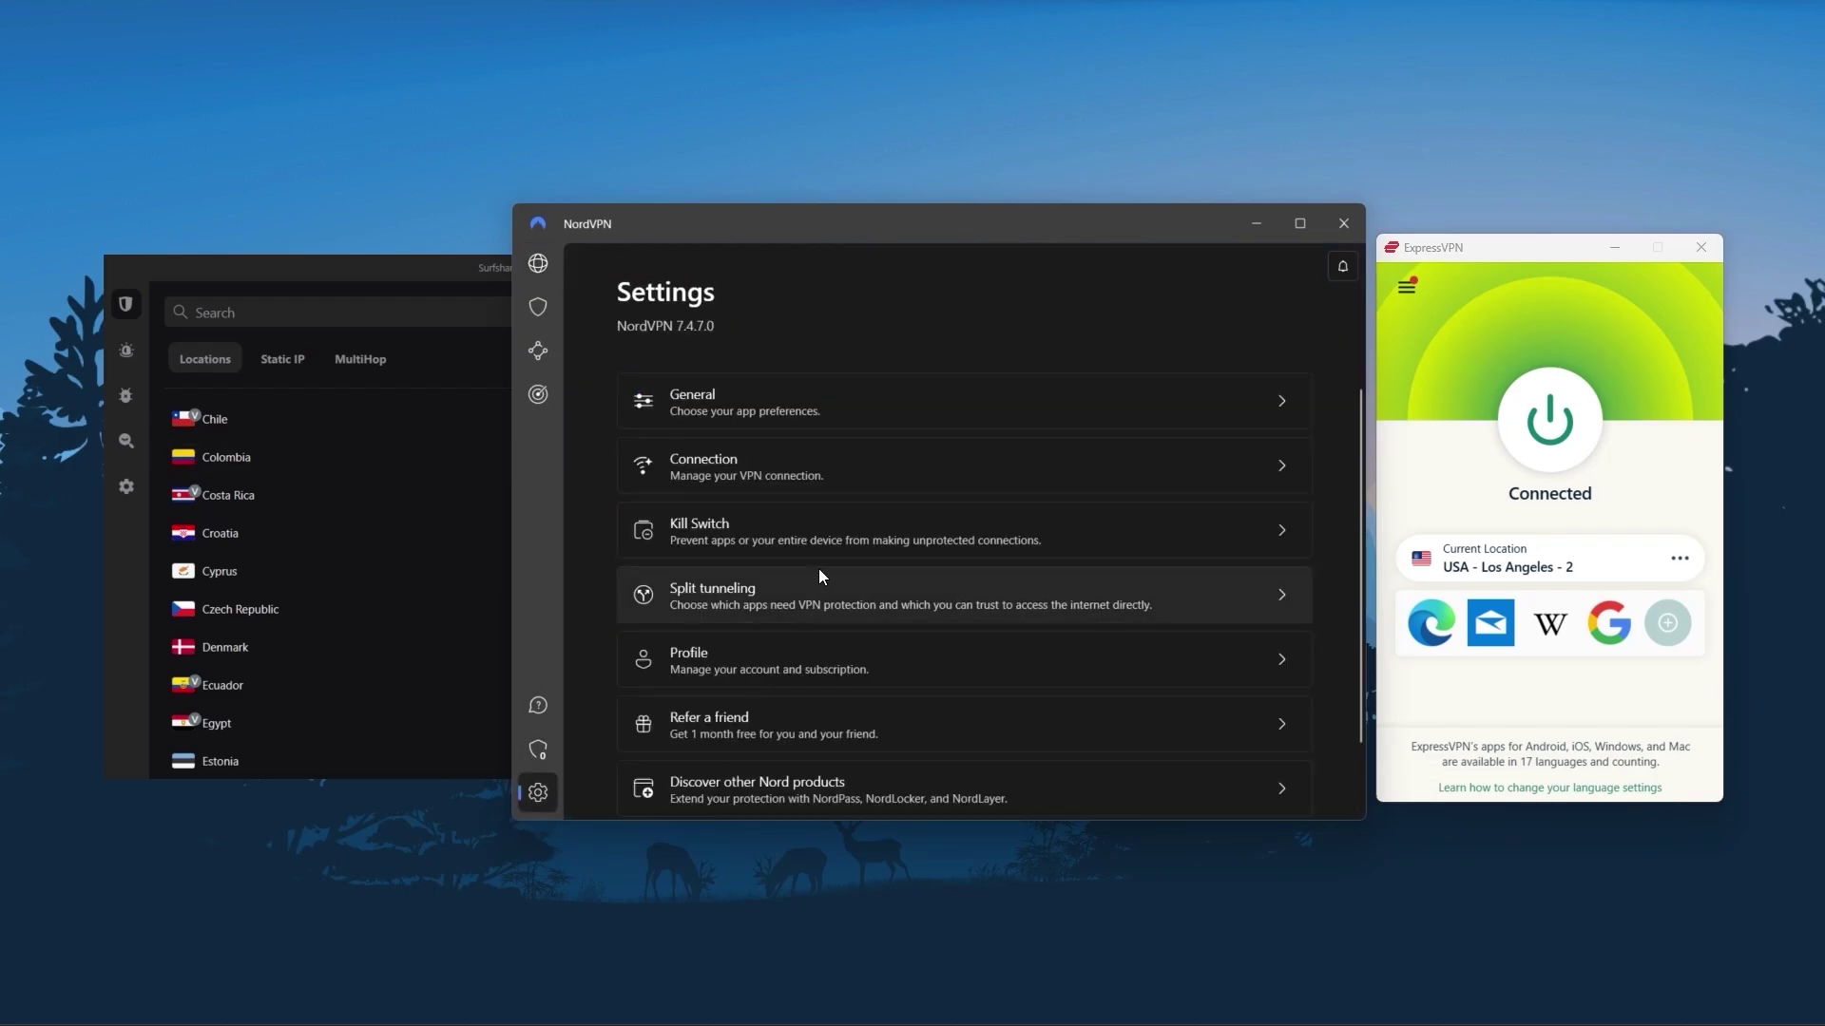
click(840, 440)
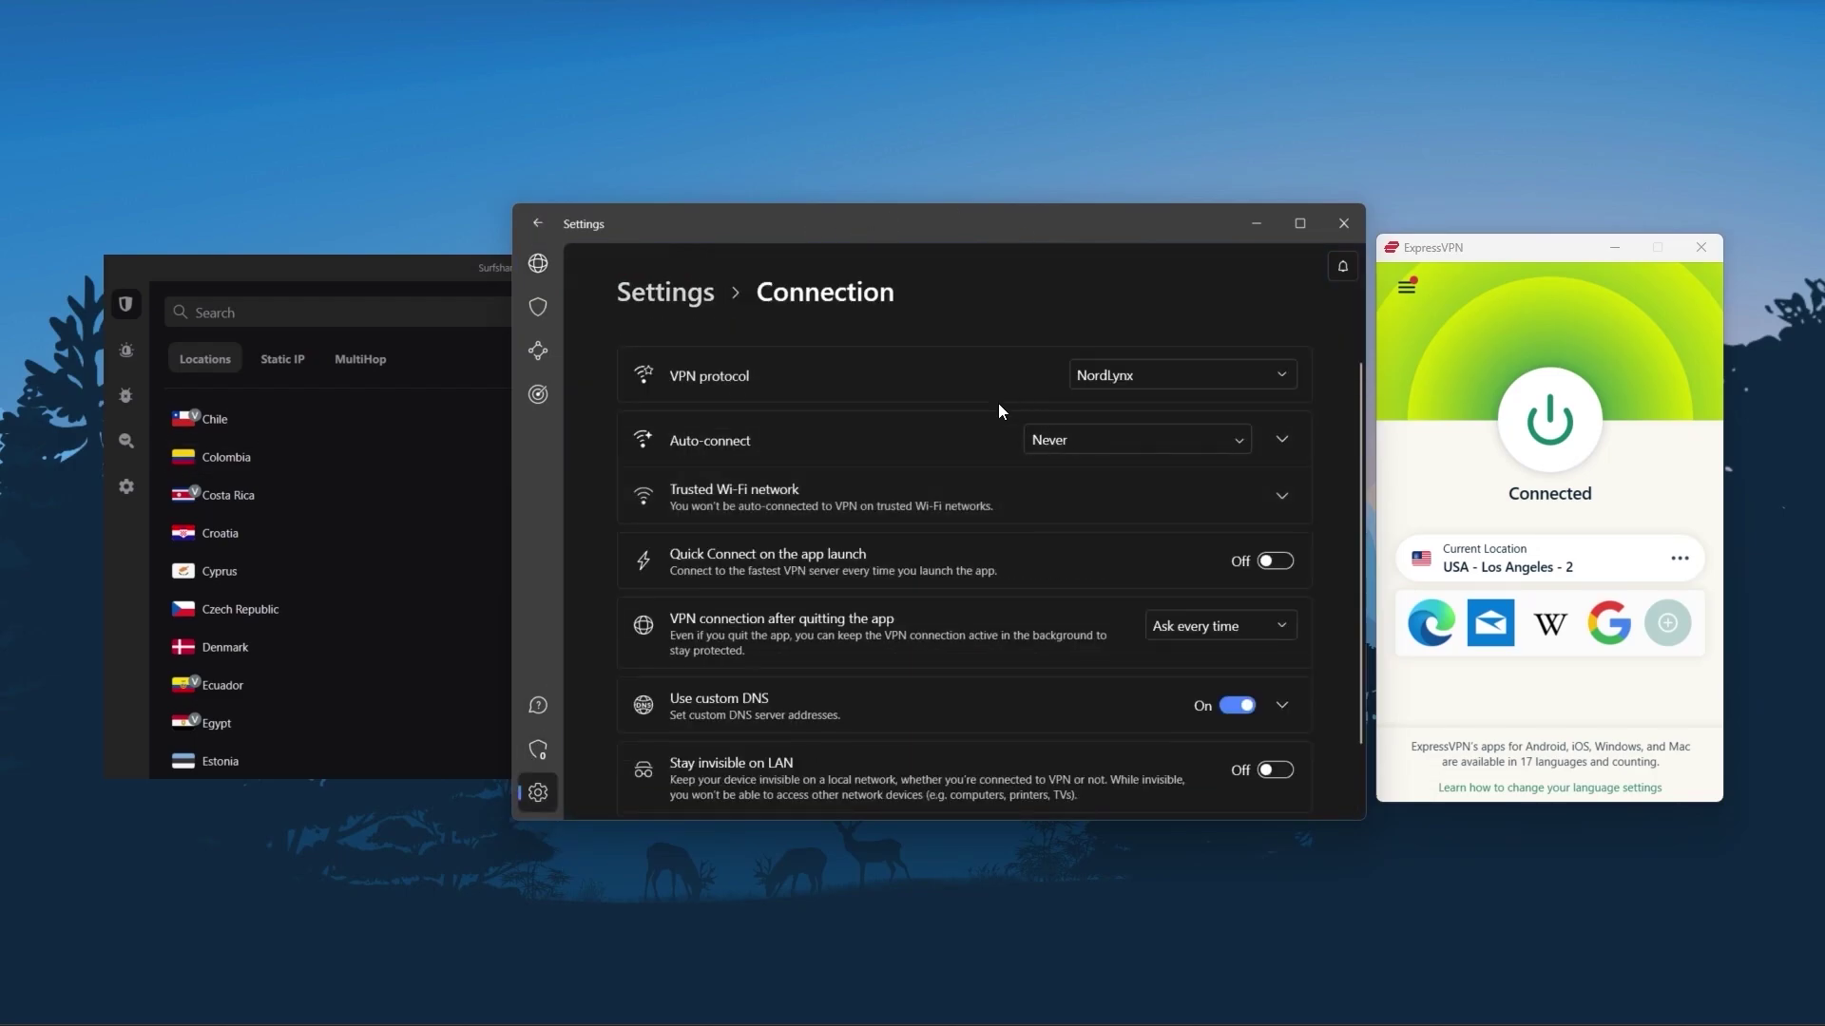
scroll(996, 410, down, 1)
scroll(1068, 632, up, 1)
scroll(1088, 612, down, 1)
click(537, 307)
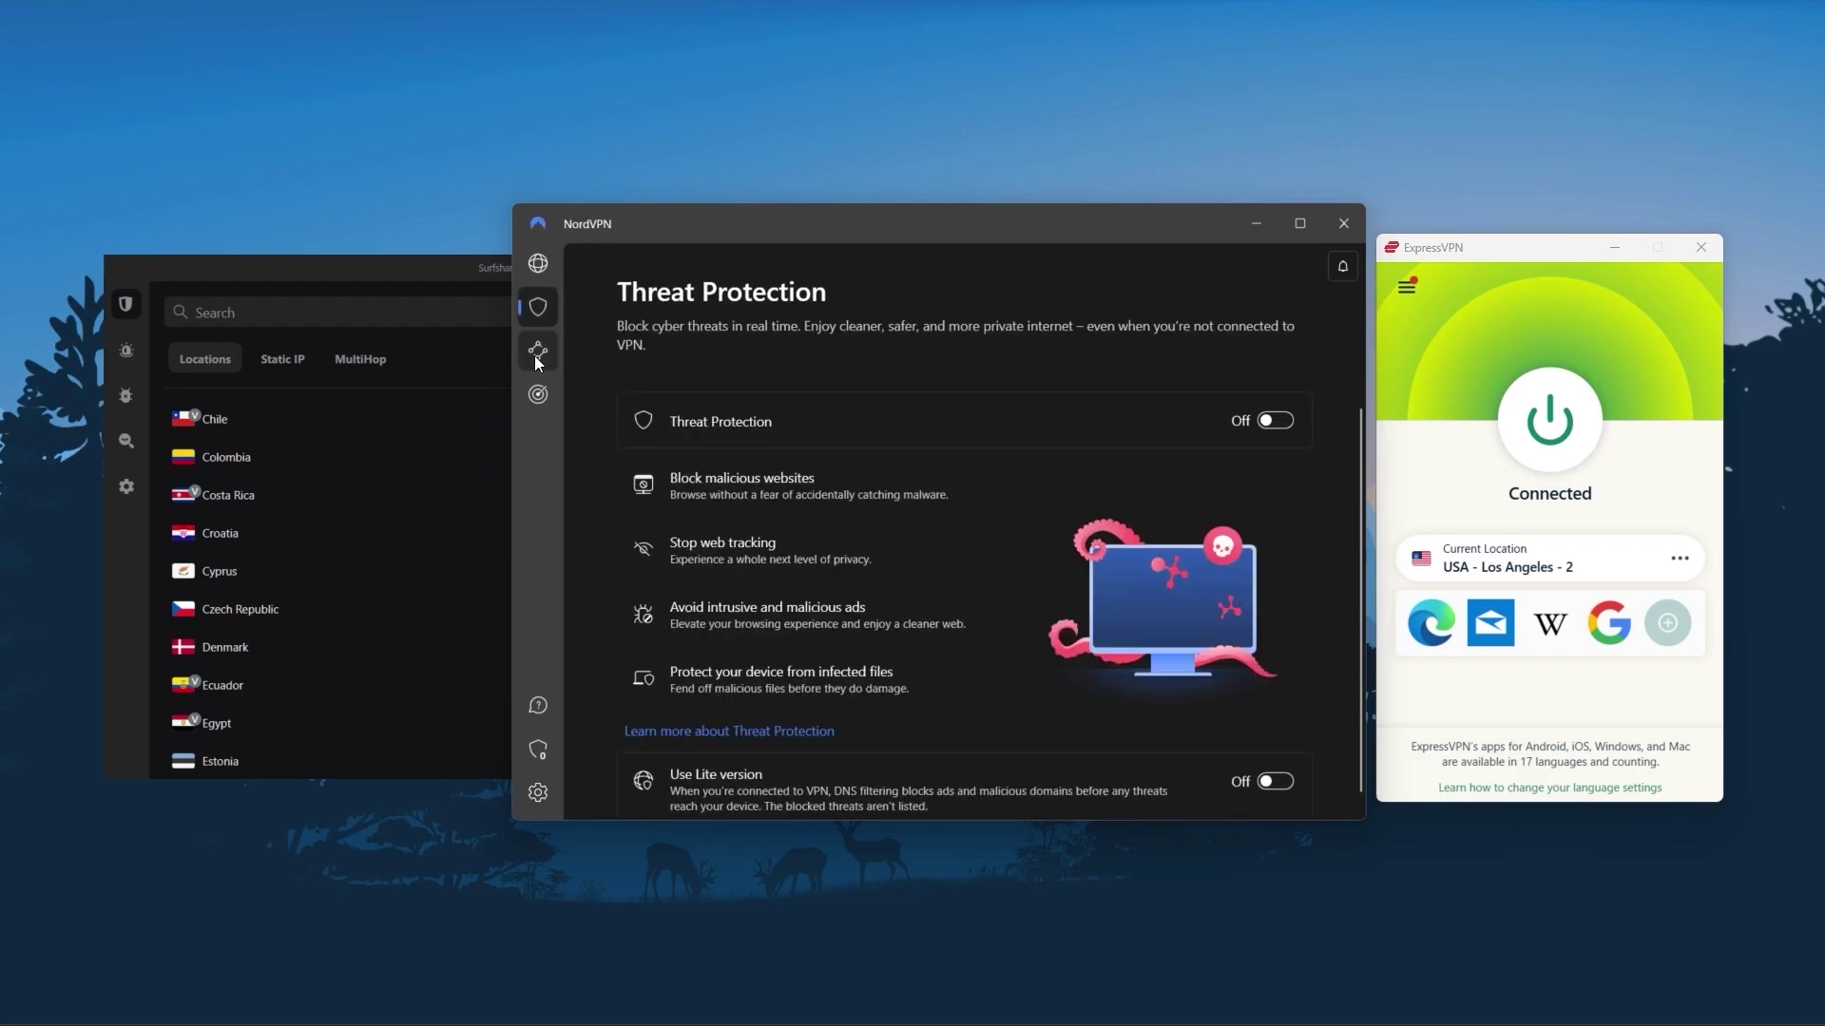
click(537, 351)
click(537, 394)
click(539, 309)
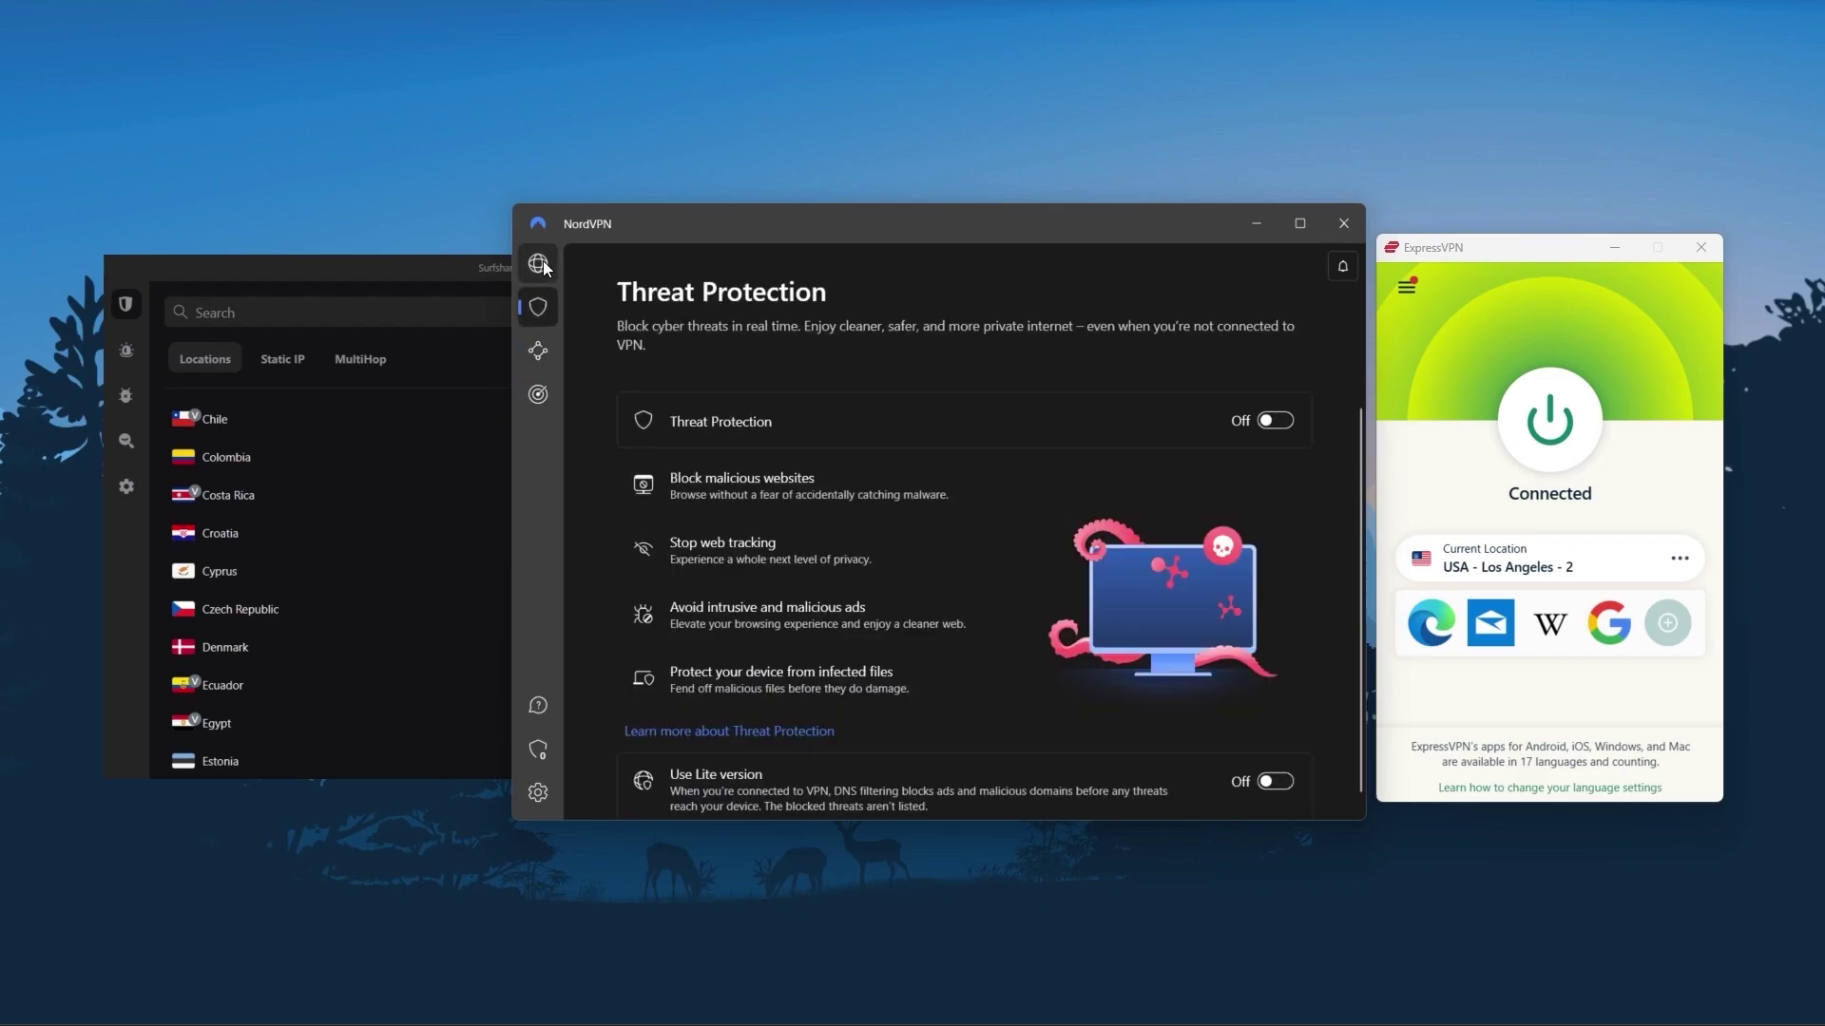
scroll(716, 644, up, 5)
scroll(724, 652, up, 5)
scroll(733, 652, up, 3)
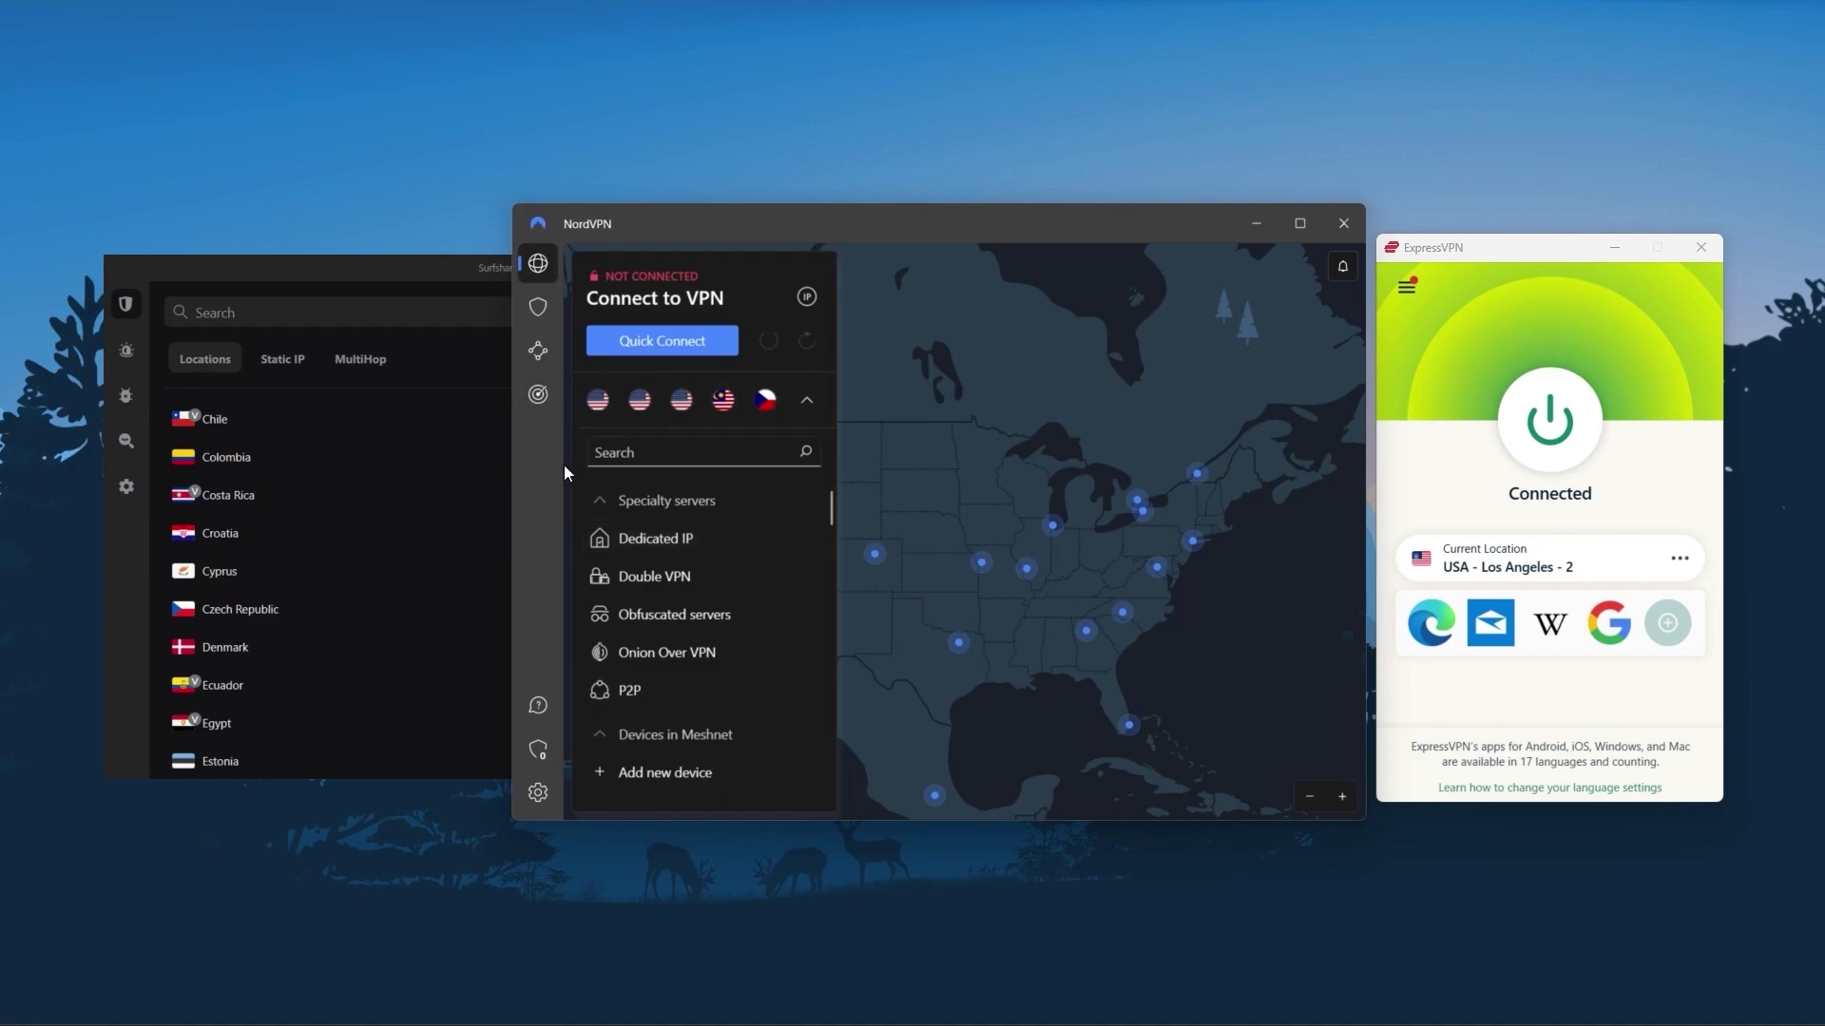
Bring Surfshark forward and visit its Settings, Antivirus, Search and Alert pages before returning to locations.
click(365, 256)
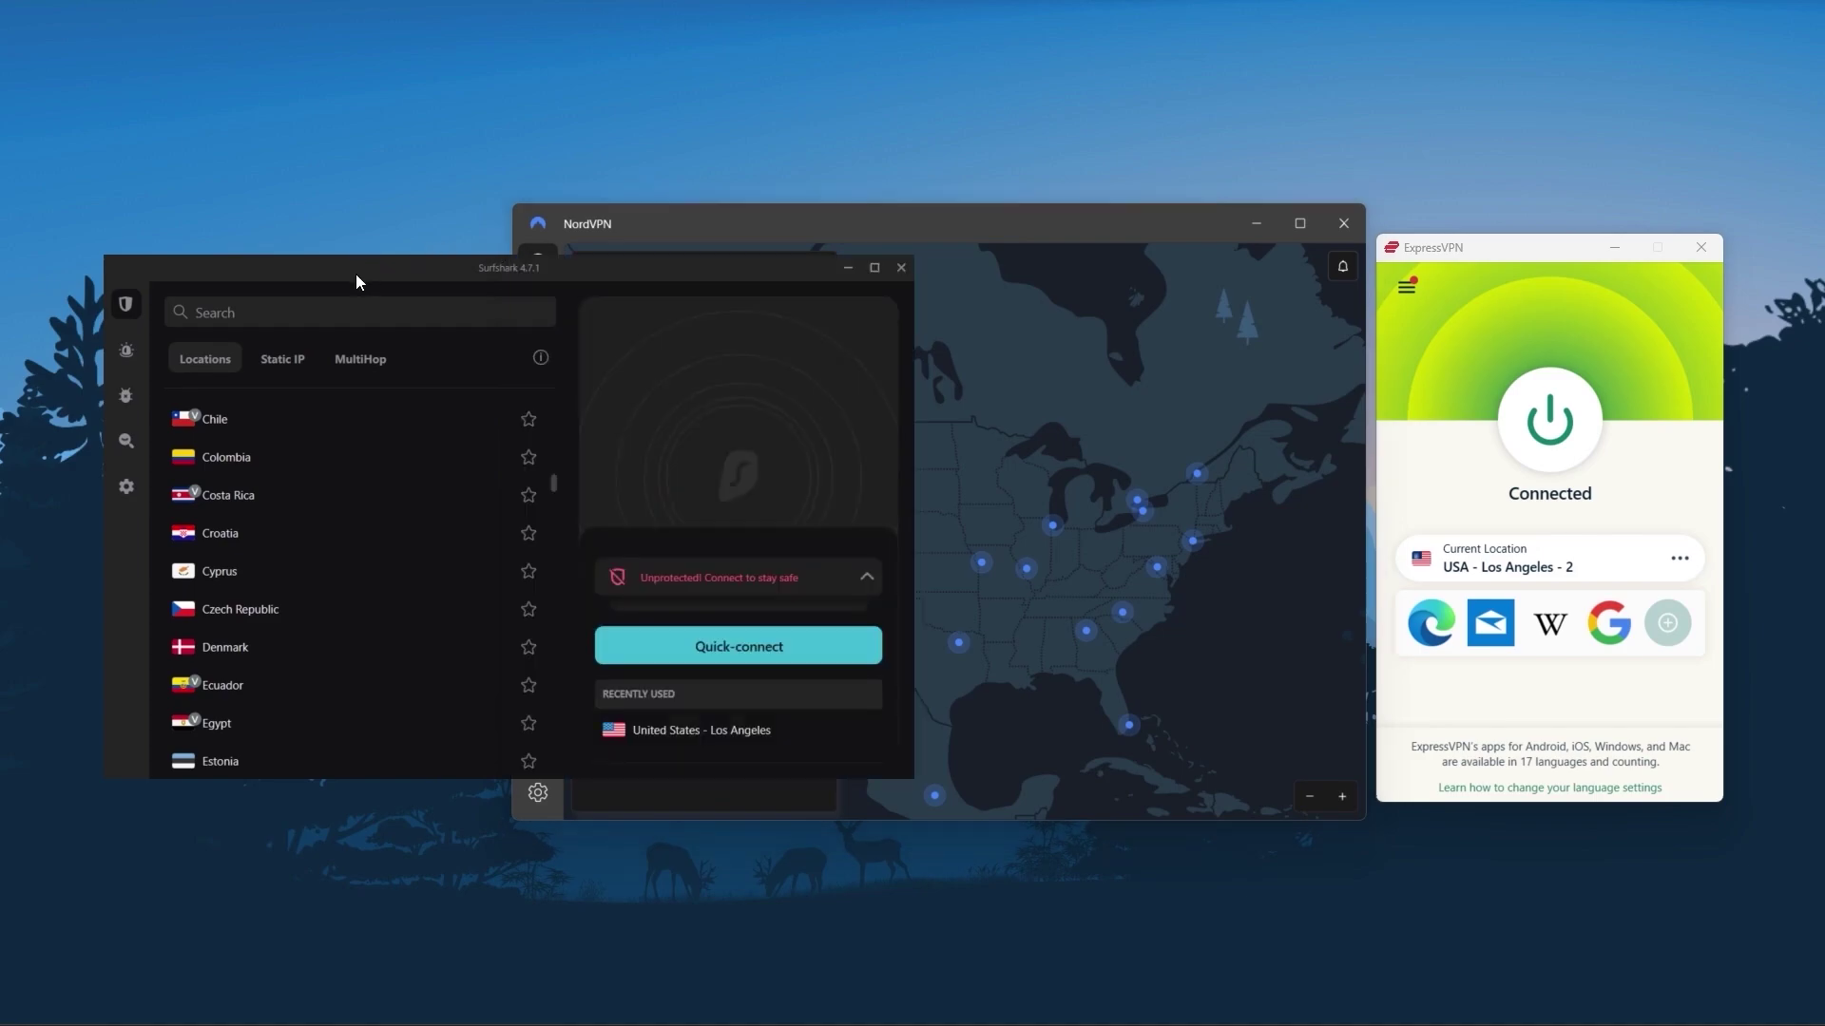
scroll(366, 668, up, 5)
scroll(359, 682, up, 3)
scroll(349, 672, up, 2)
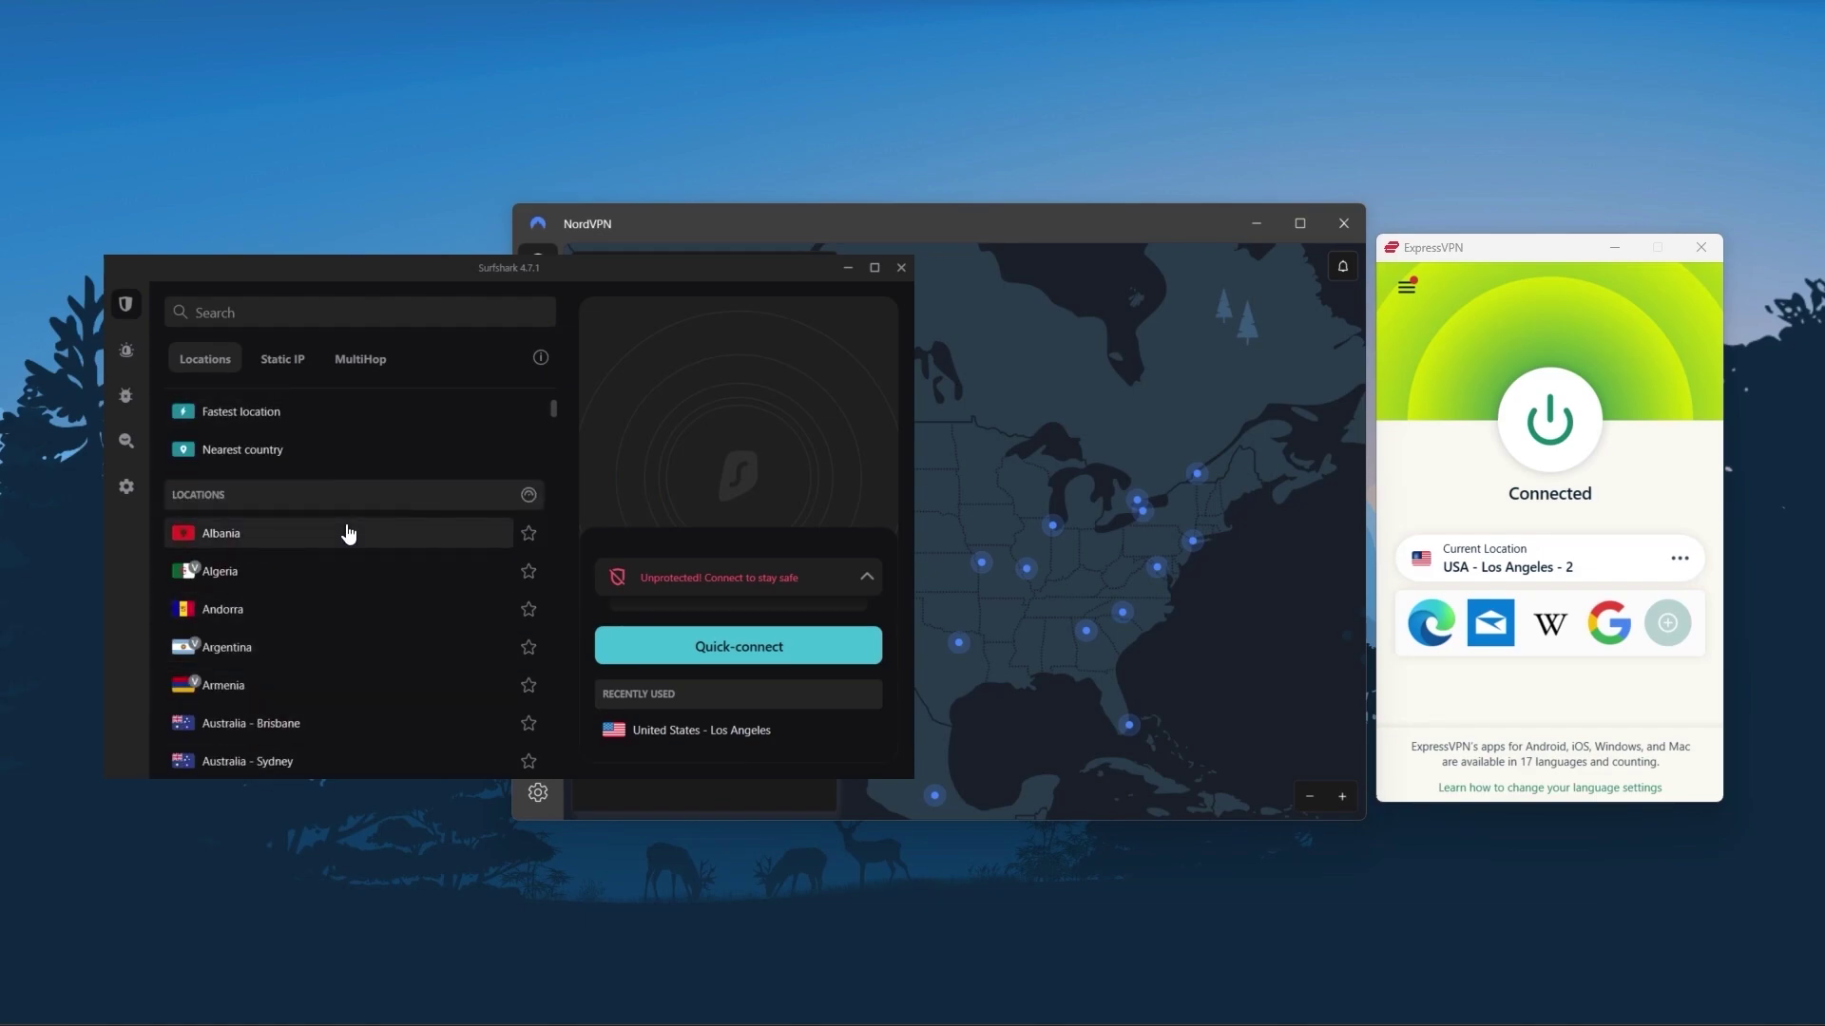
scroll(387, 619, down, 4)
scroll(396, 613, down, 3)
scroll(394, 613, down, 5)
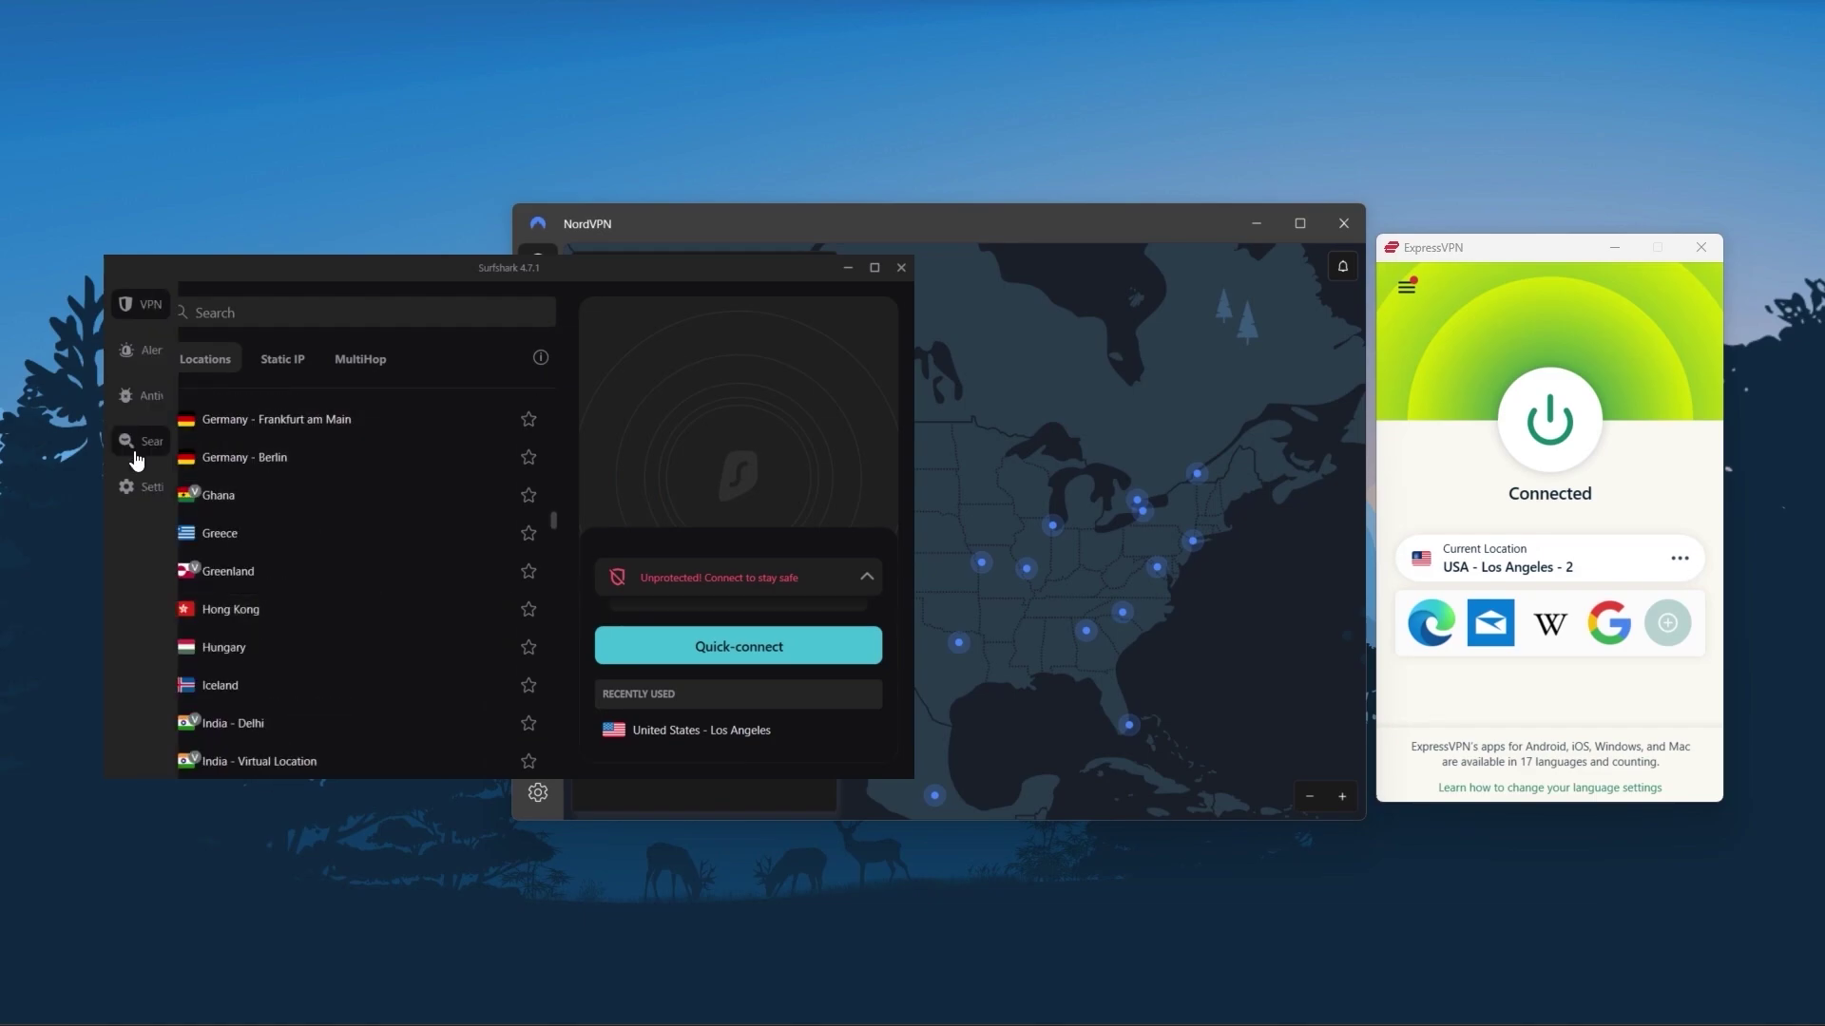
click(143, 487)
click(157, 398)
click(158, 442)
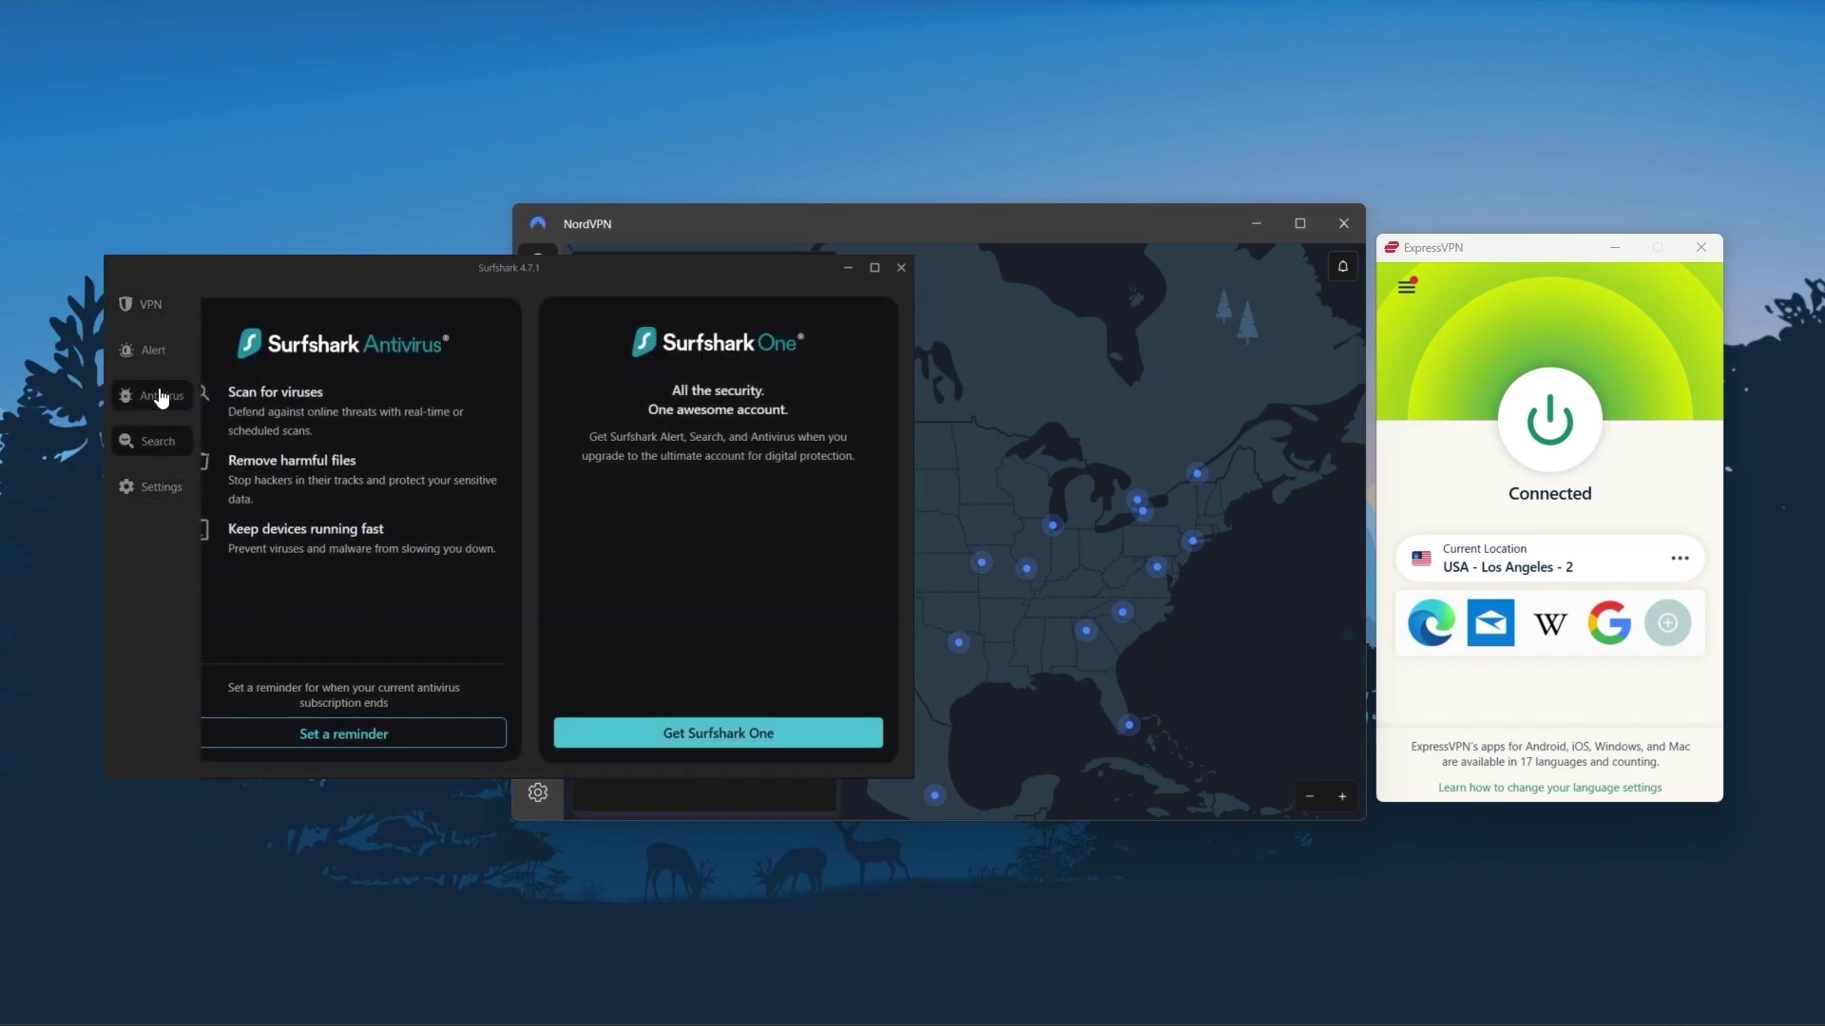
click(154, 350)
click(154, 304)
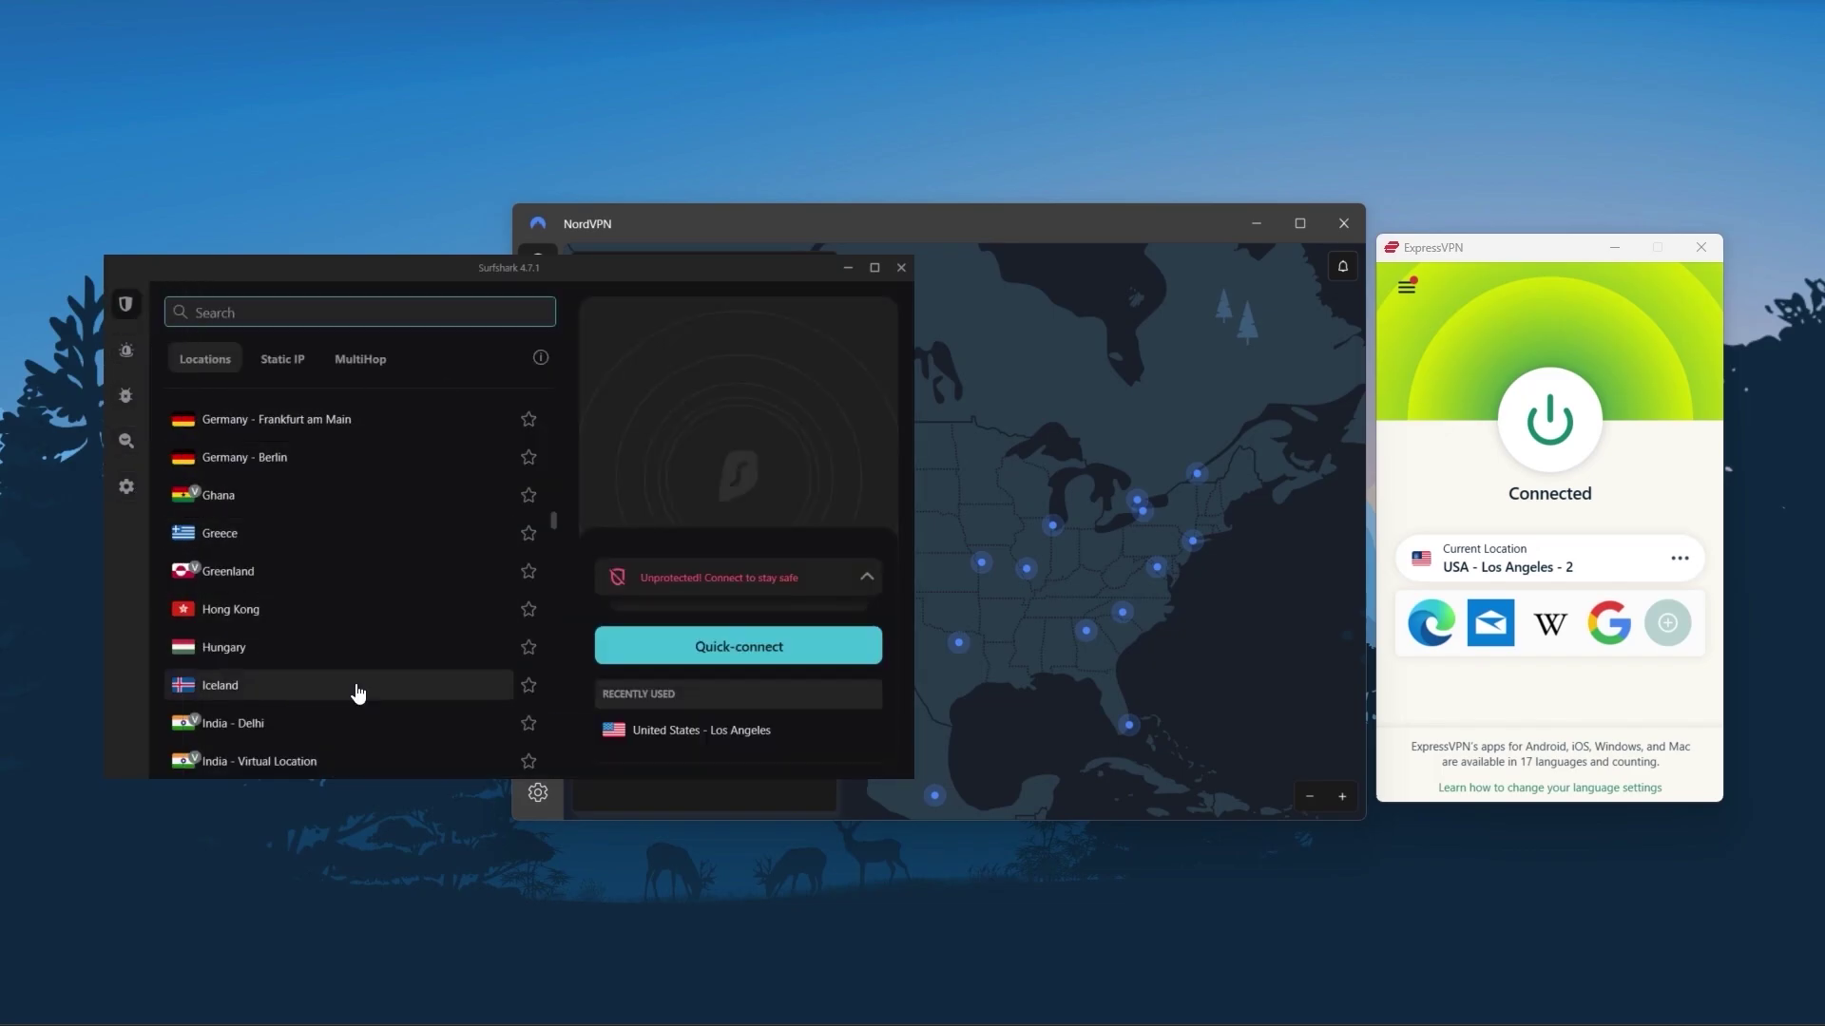
scroll(467, 595, down, 2)
scroll(461, 613, down, 1)
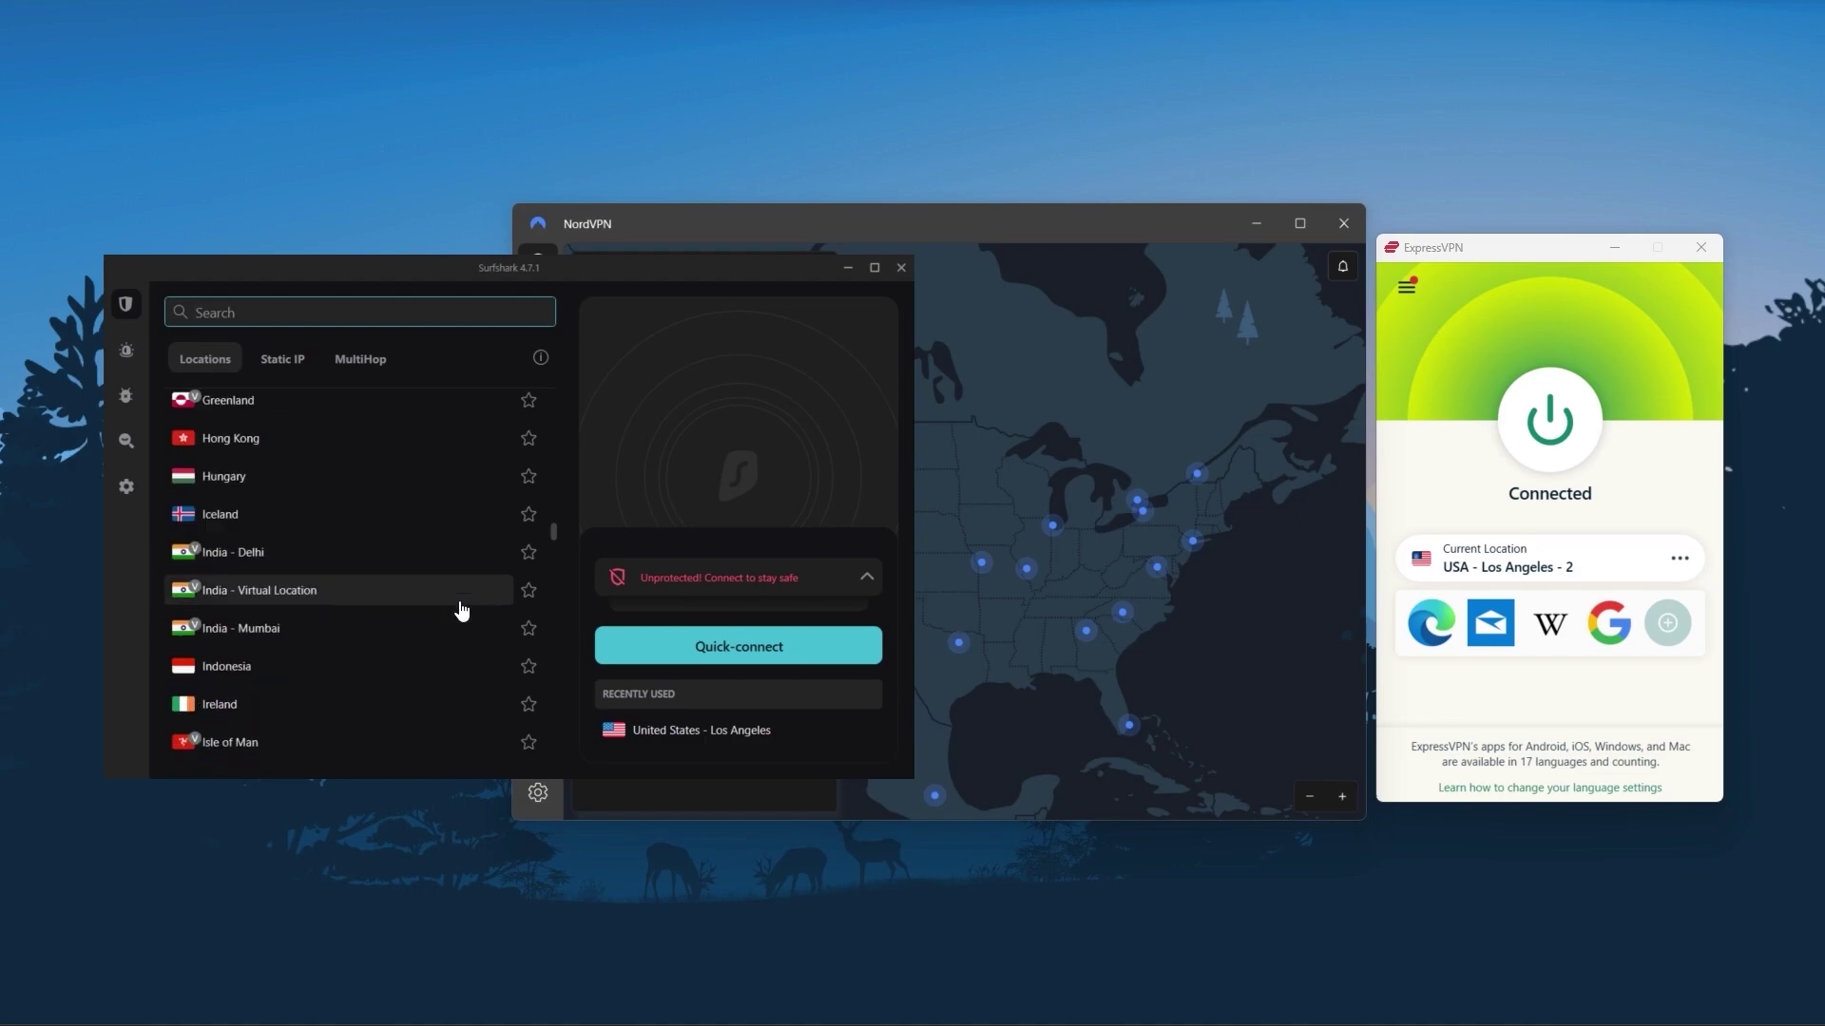